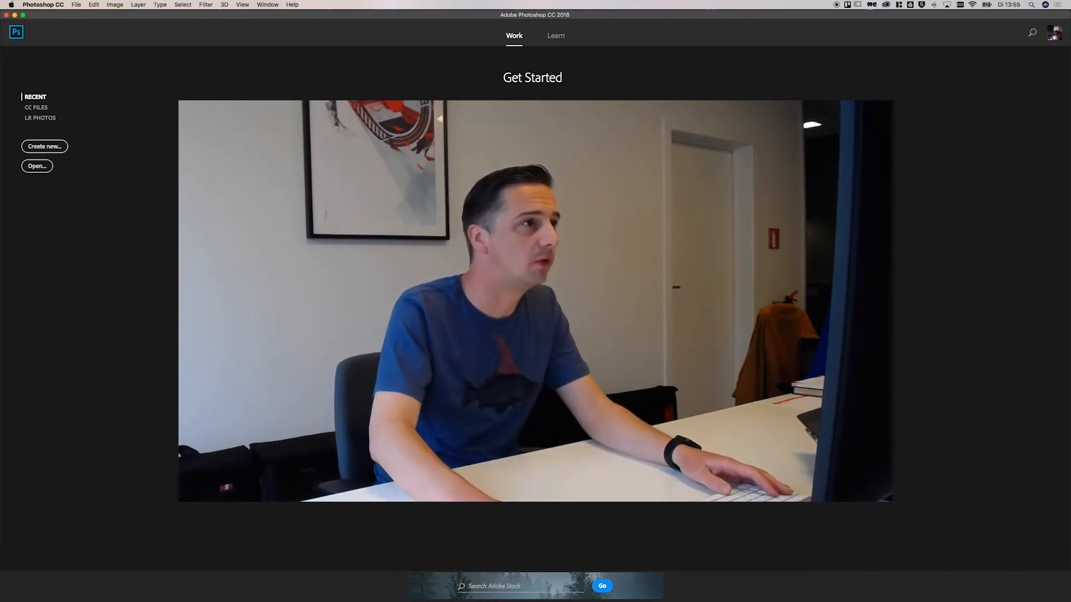
Step: Show the Libraries panel and open the Faraone graphic from the We Are Belgium library
{"action": "left_click", "coordinate": [272, 5]}
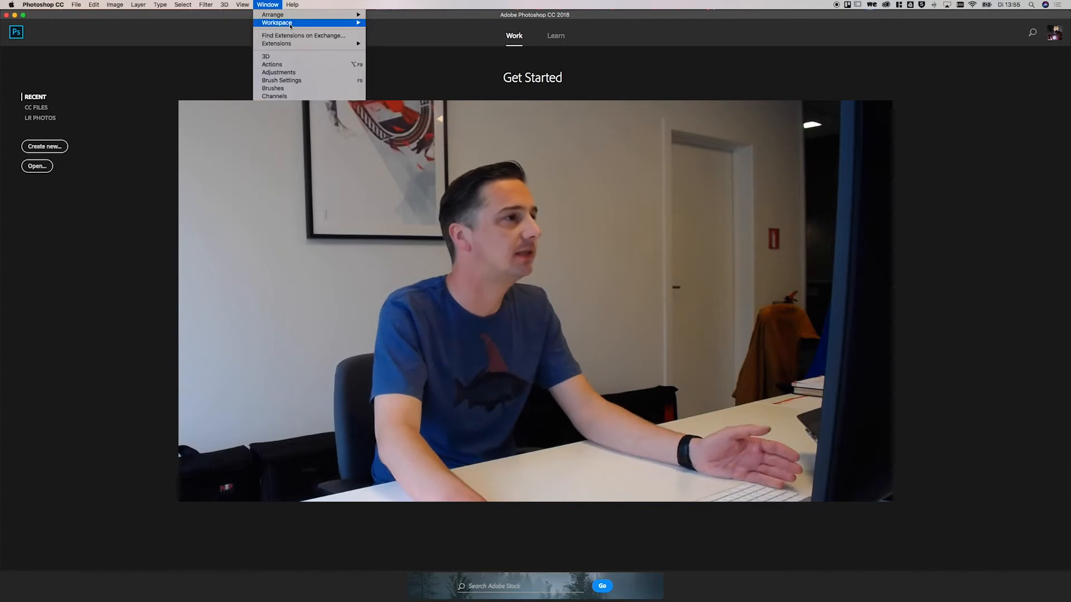
{"action": "left_click", "coordinate": [273, 192]}
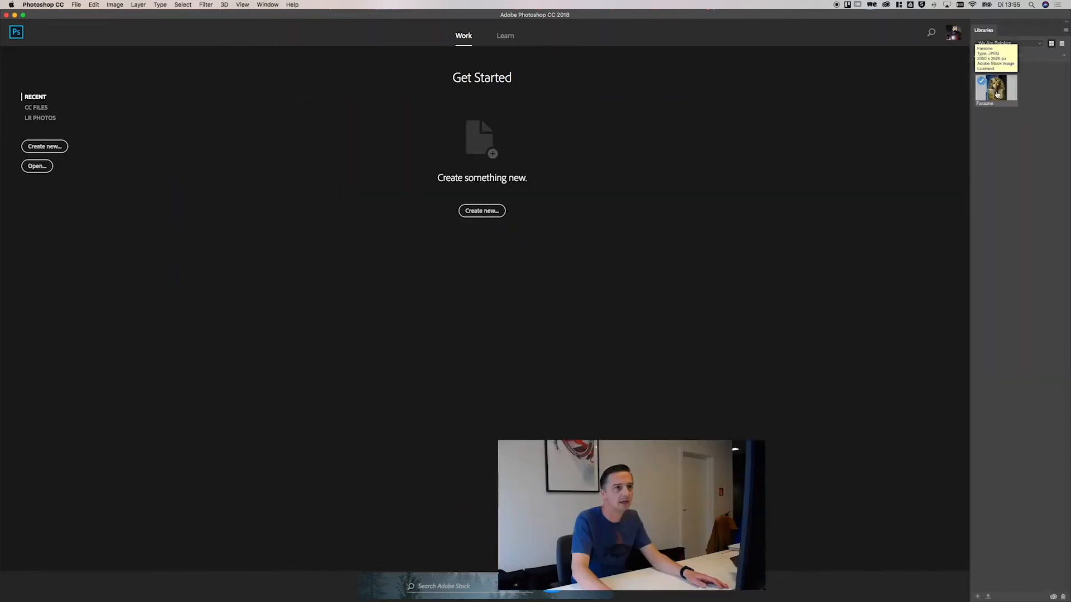
{"action": "double_click", "coordinate": [1016, 99]}
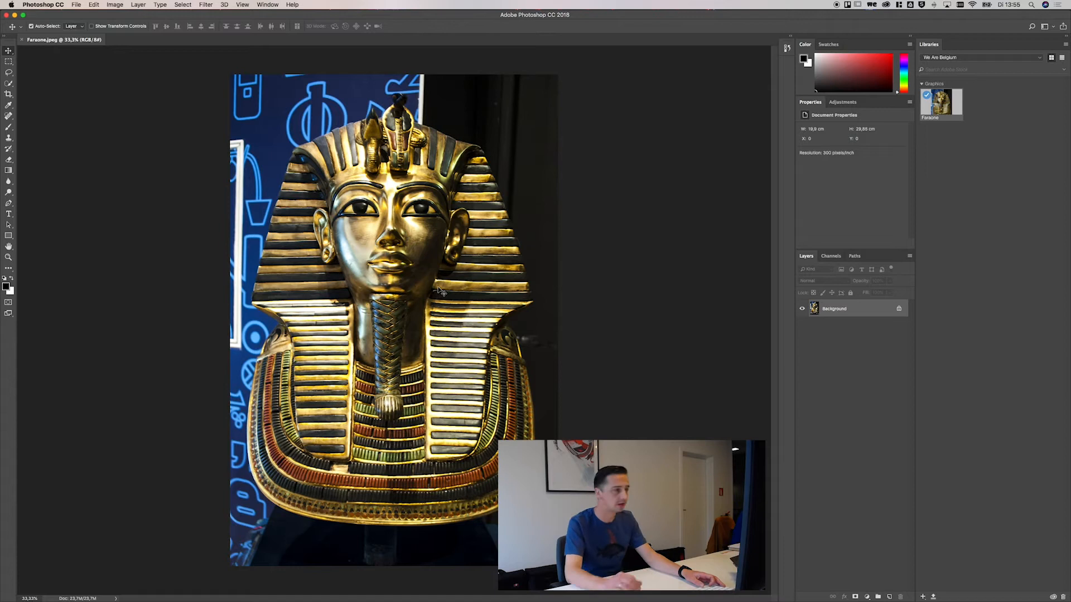
Step: Select the golden mask with Select Subject and subtract the blue wall area beside its lower-left edge from the selection
{"action": "key", "text": "w"}
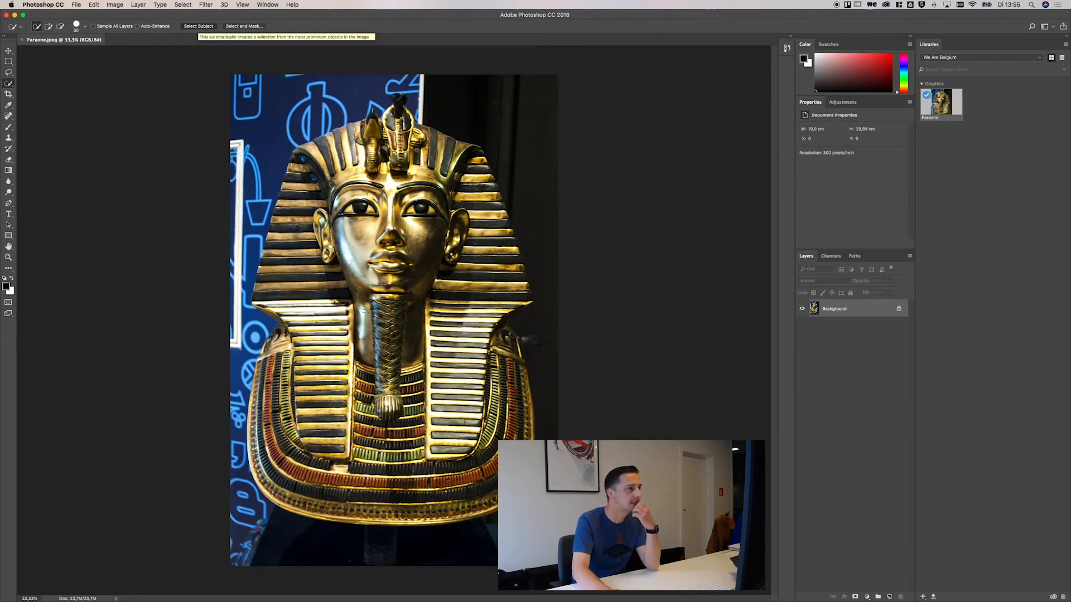
{"action": "left_click", "coordinate": [198, 27]}
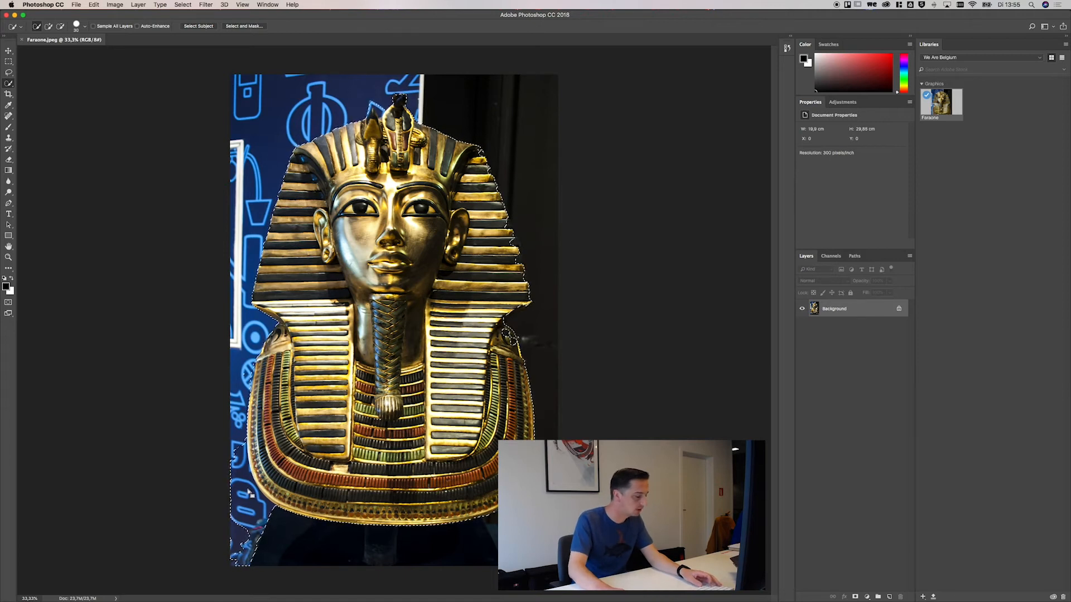
{"action": "key", "text": "alt"}
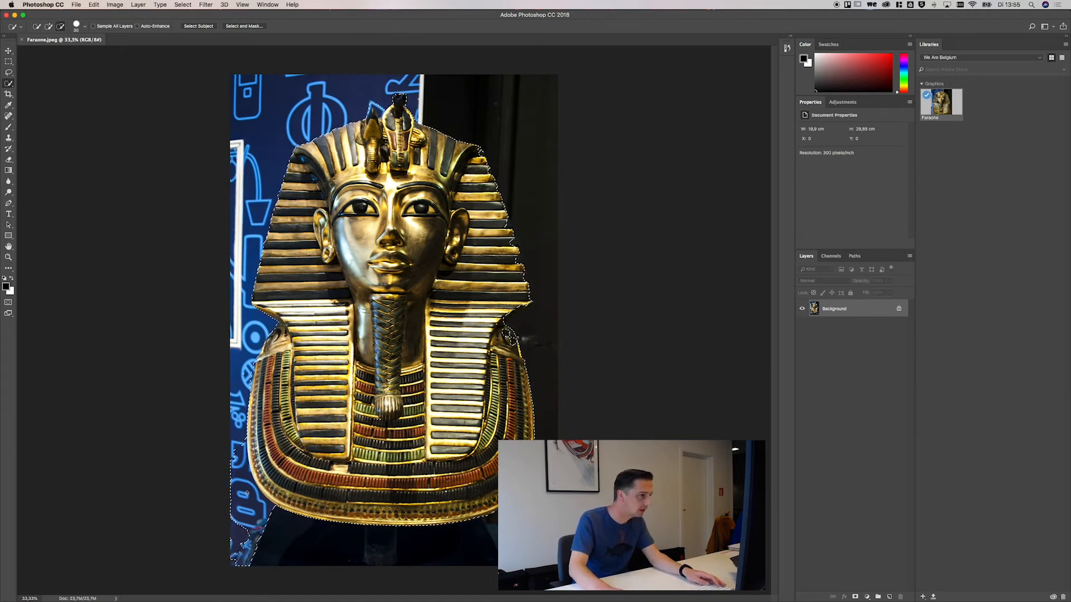
{"action": "scroll", "coordinate": [252, 496], "scroll_direction": "up", "scroll_amount": 5}
{"action": "scroll", "coordinate": [340, 488], "scroll_direction": "down", "scroll_amount": 4}
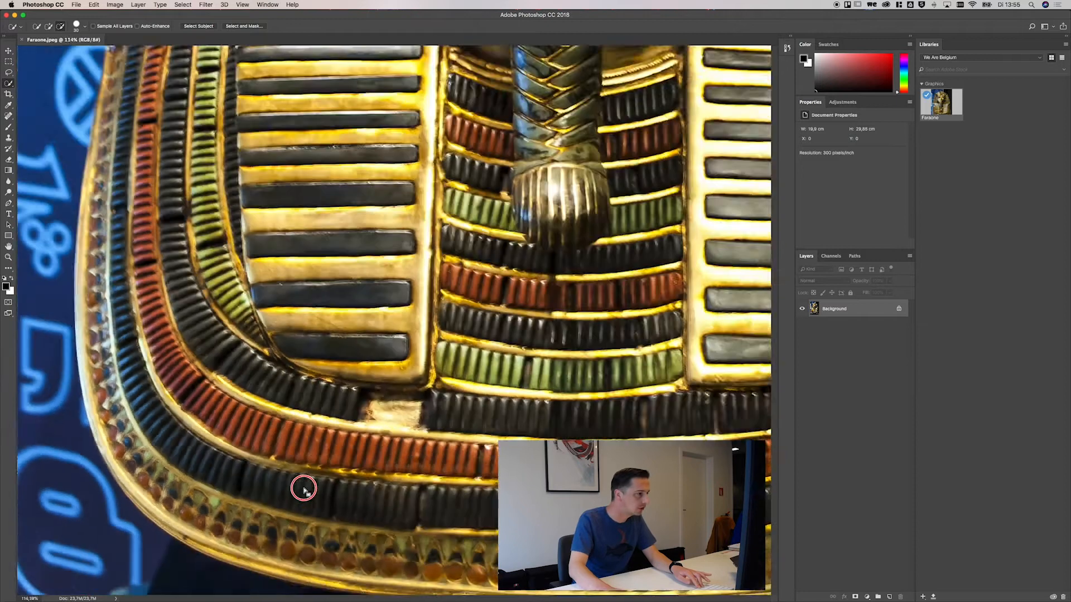
{"action": "scroll", "coordinate": [290, 447], "scroll_direction": "down", "scroll_amount": 3}
{"action": "scroll", "coordinate": [290, 447], "scroll_direction": "left", "scroll_amount": 3}
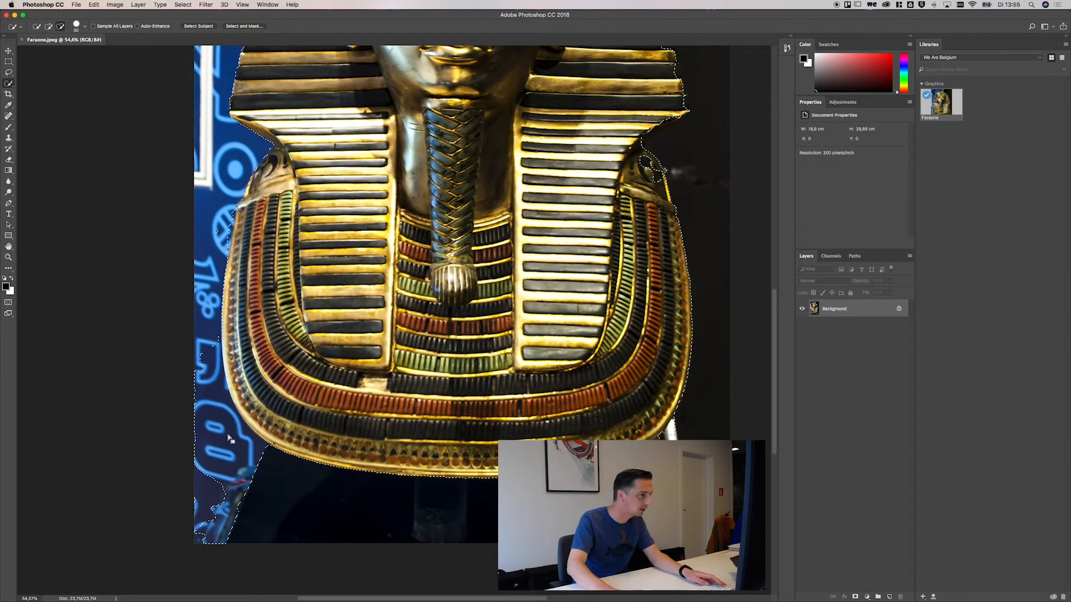
{"action": "mouse_move", "coordinate": [205, 341]}
{"action": "left_mouse_down"}
{"action": "mouse_move", "coordinate": [231, 465]}
{"action": "mouse_move", "coordinate": [250, 496]}
{"action": "mouse_move", "coordinate": [239, 433]}
{"action": "mouse_move", "coordinate": [260, 468]}
{"action": "left_mouse_up"}
{"action": "key", "text": "super+d"}
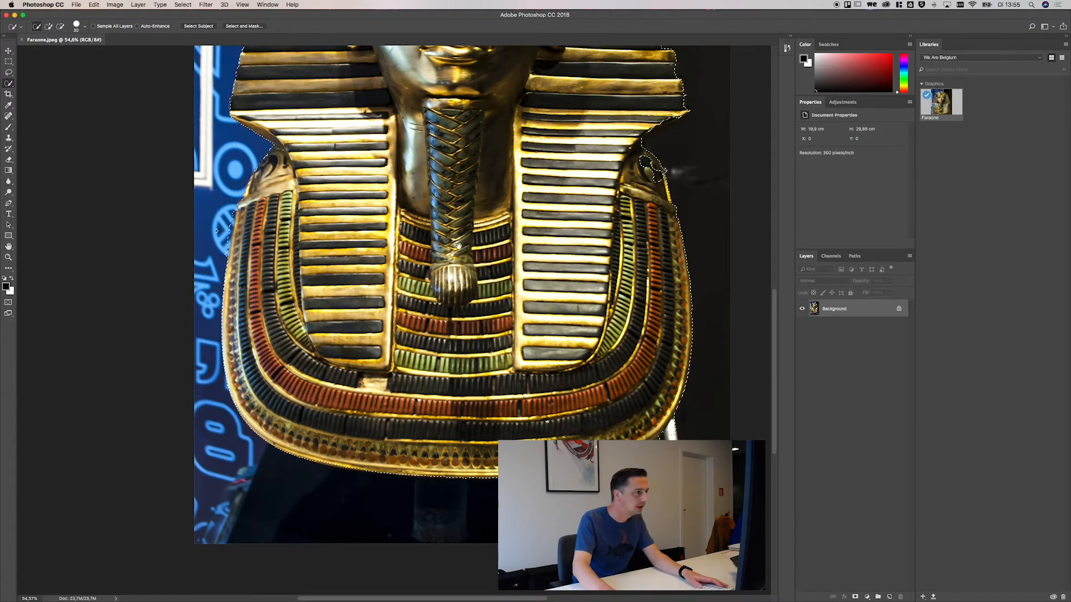
{"action": "scroll", "coordinate": [397, 424], "scroll_direction": "up", "scroll_amount": 6}
{"action": "scroll", "coordinate": [397, 424], "scroll_direction": "right", "scroll_amount": 3}
{"action": "scroll", "coordinate": [397, 424], "scroll_direction": "up", "scroll_amount": 2}
{"action": "scroll", "coordinate": [425, 207], "scroll_direction": "down", "scroll_amount": 3}
{"action": "scroll", "coordinate": [425, 207], "scroll_direction": "right", "scroll_amount": 4}
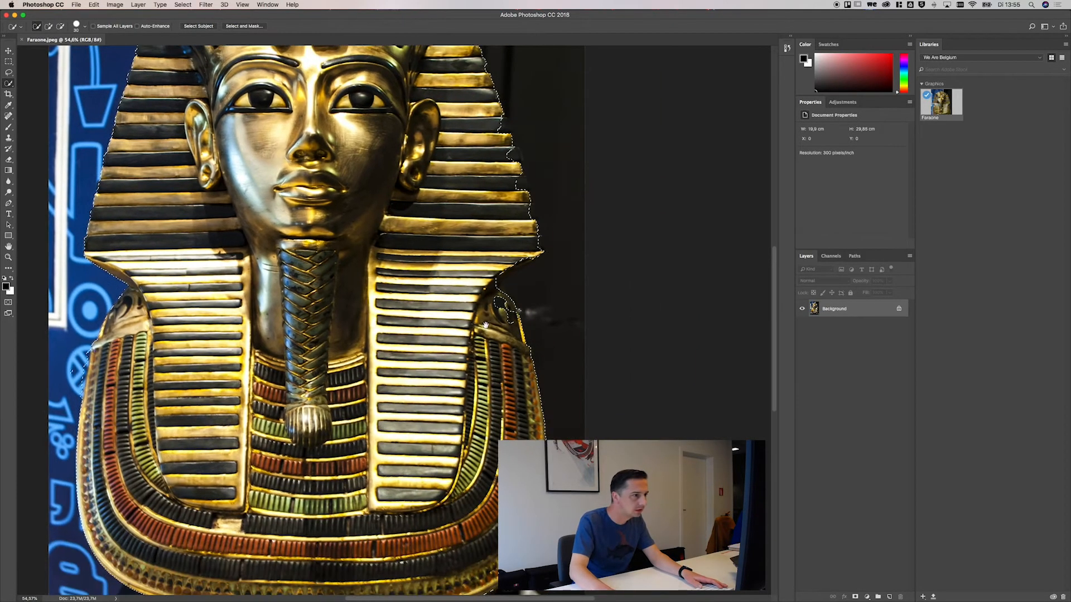
{"action": "left_click_drag", "start_coordinate": [499, 301], "coordinate": [509, 336]}
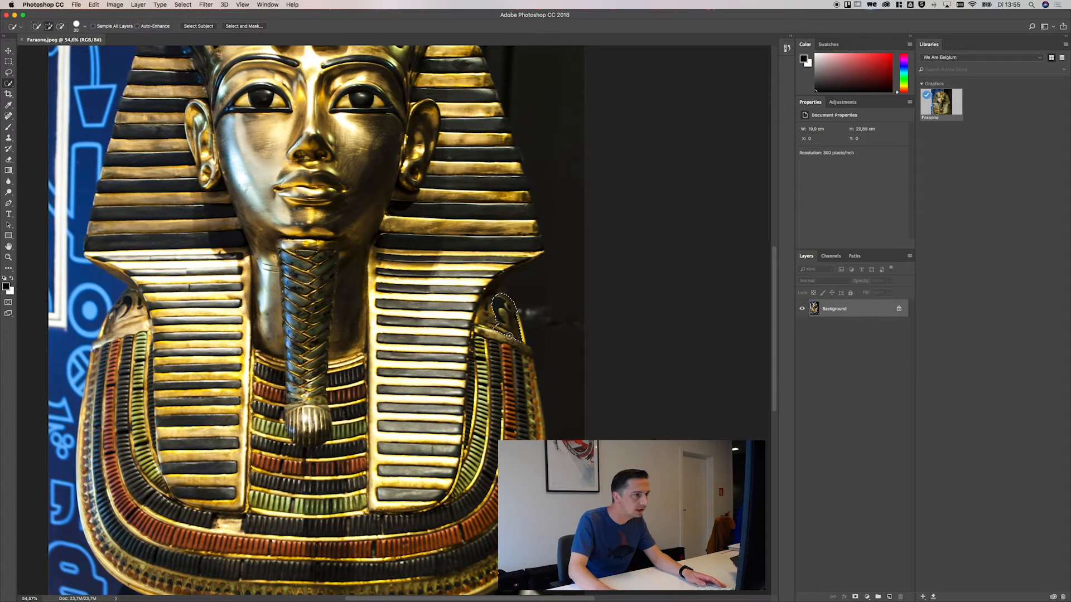
{"action": "key", "text": "super+z"}
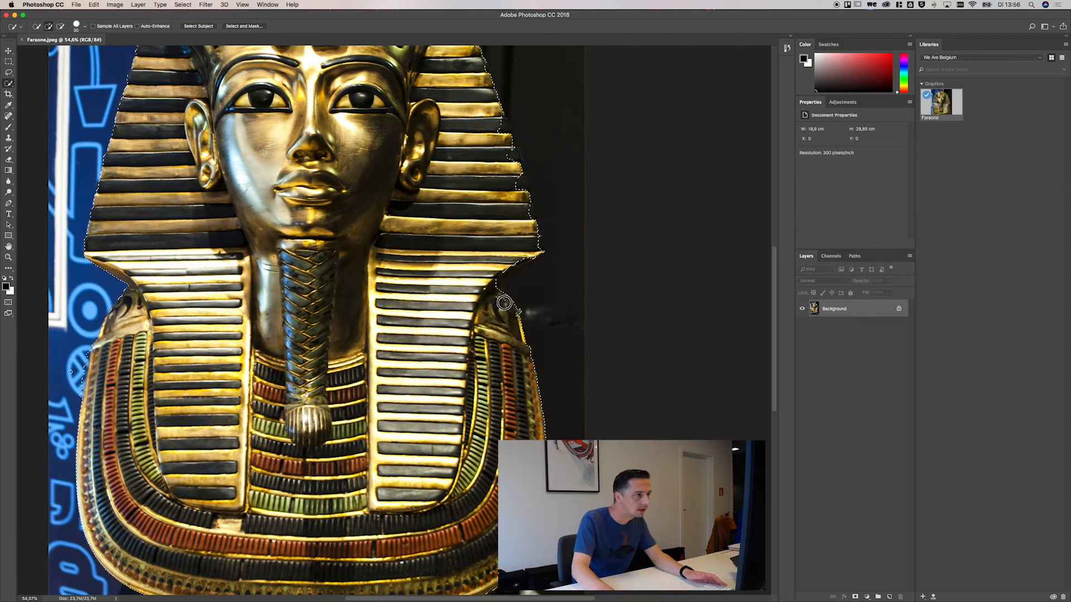
Step: Add the missing right edge of the headdress, the right shoulder and the ornament tip above the forehead to the selection
{"action": "left_click_drag", "start_coordinate": [483, 181], "coordinate": [493, 293]}
{"action": "left_click_drag", "start_coordinate": [514, 238], "coordinate": [543, 358]}
{"action": "mouse_move", "coordinate": [568, 205]}
{"action": "left_mouse_down"}
{"action": "mouse_move", "coordinate": [590, 383]}
{"action": "mouse_move", "coordinate": [564, 334]}
{"action": "left_mouse_up"}
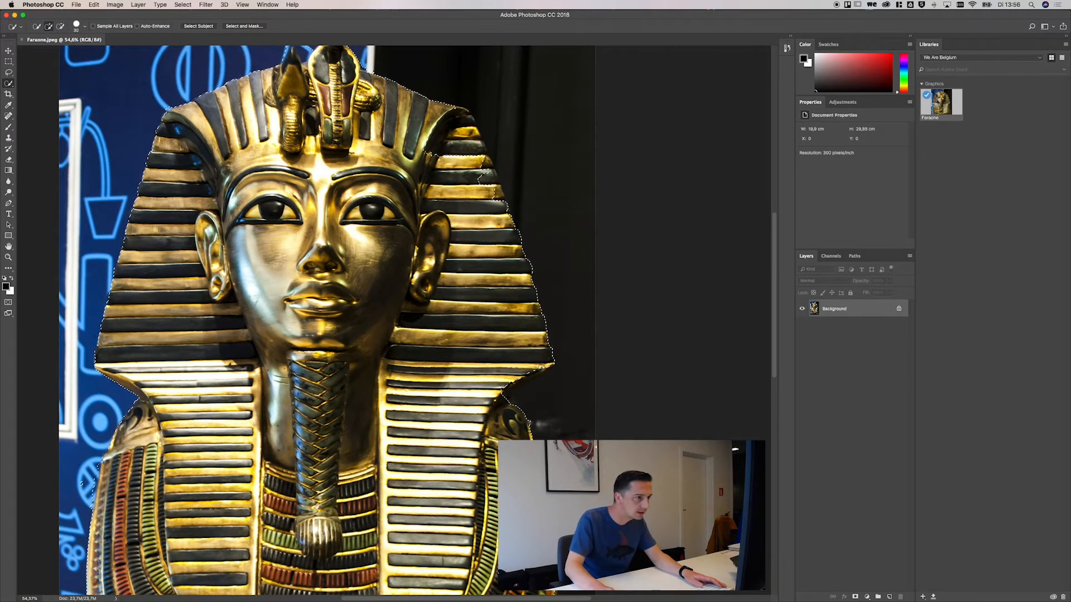
{"action": "left_click_drag", "start_coordinate": [524, 376], "coordinate": [507, 383]}
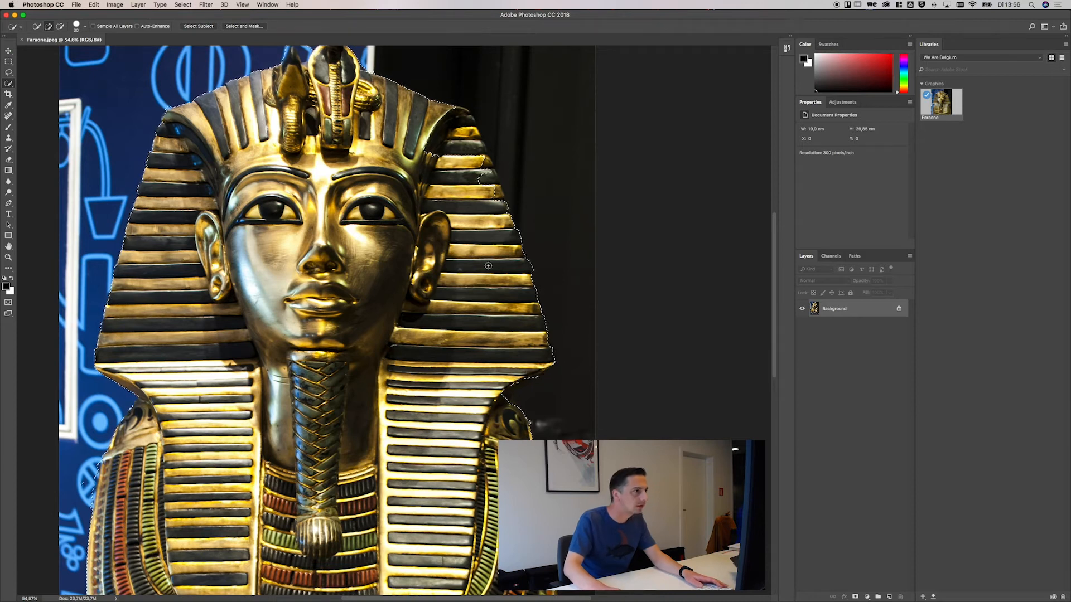
{"action": "scroll", "coordinate": [309, 140], "scroll_direction": "up", "scroll_amount": 5}
{"action": "mouse_move", "coordinate": [309, 140]}
{"action": "left_mouse_down"}
{"action": "mouse_move", "coordinate": [323, 161]}
{"action": "mouse_move", "coordinate": [311, 164]}
{"action": "left_mouse_up"}
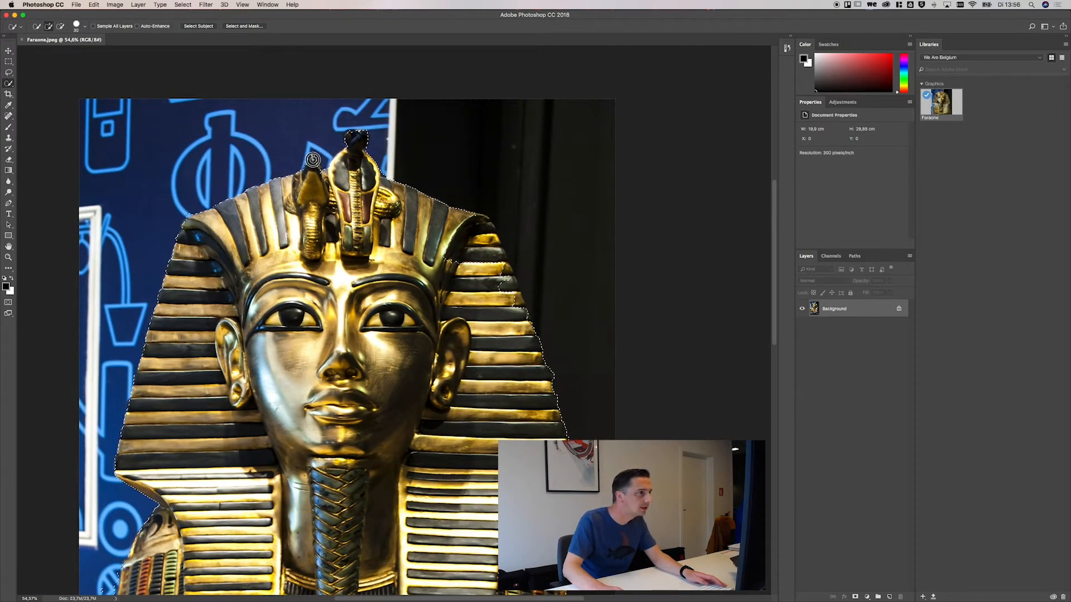
Step: Clean up the selection along the lower-right rim of the mask's collar
{"action": "scroll", "coordinate": [435, 445], "scroll_direction": "down", "scroll_amount": 10}
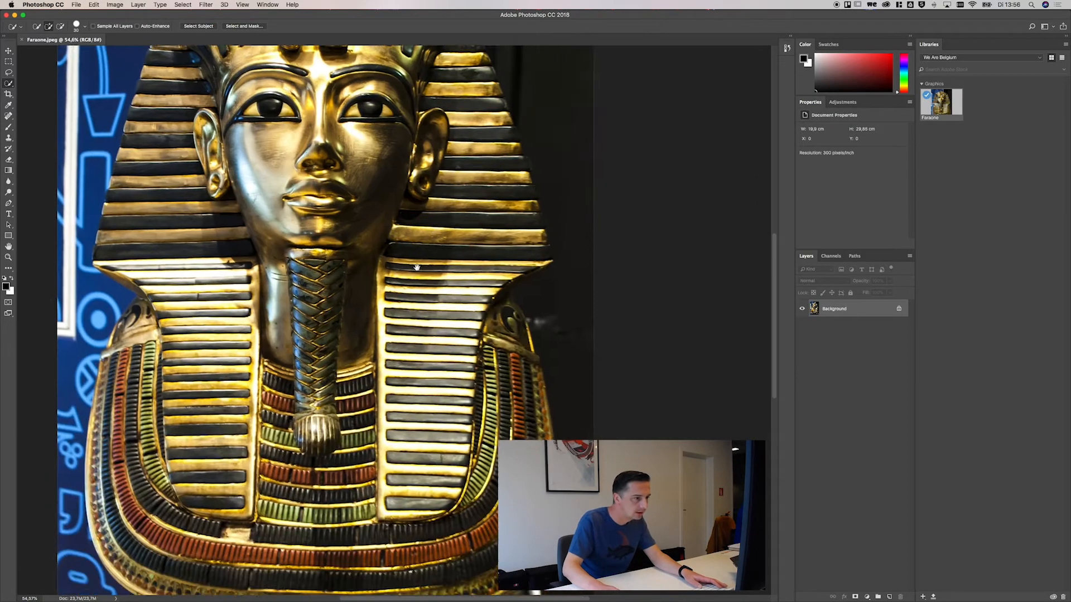
{"action": "left_click", "coordinate": [489, 478], "text": "alt"}
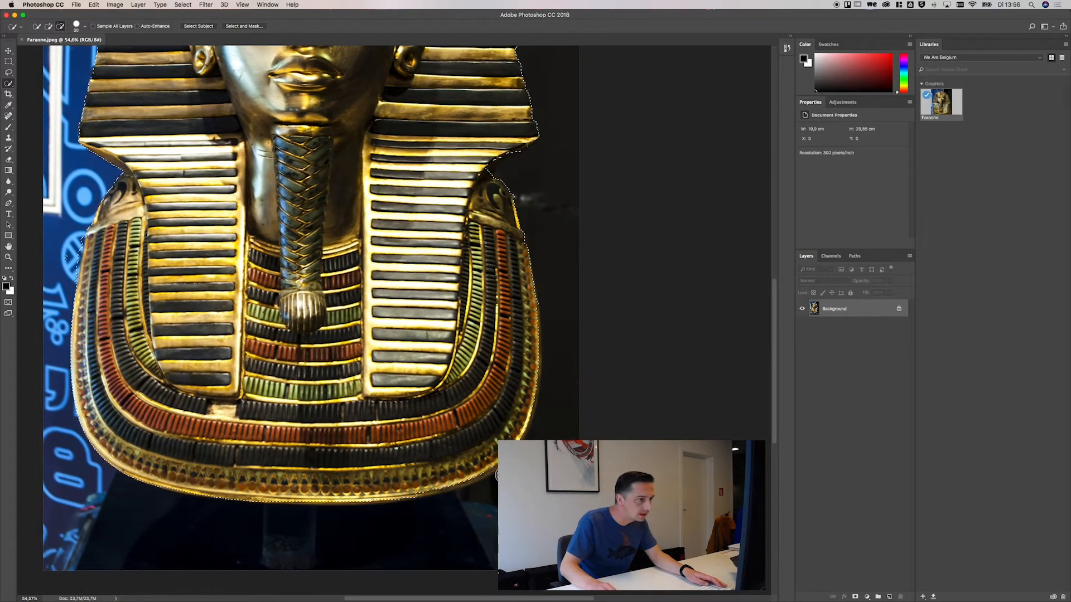
{"action": "left_click_drag", "start_coordinate": [494, 468], "coordinate": [418, 491]}
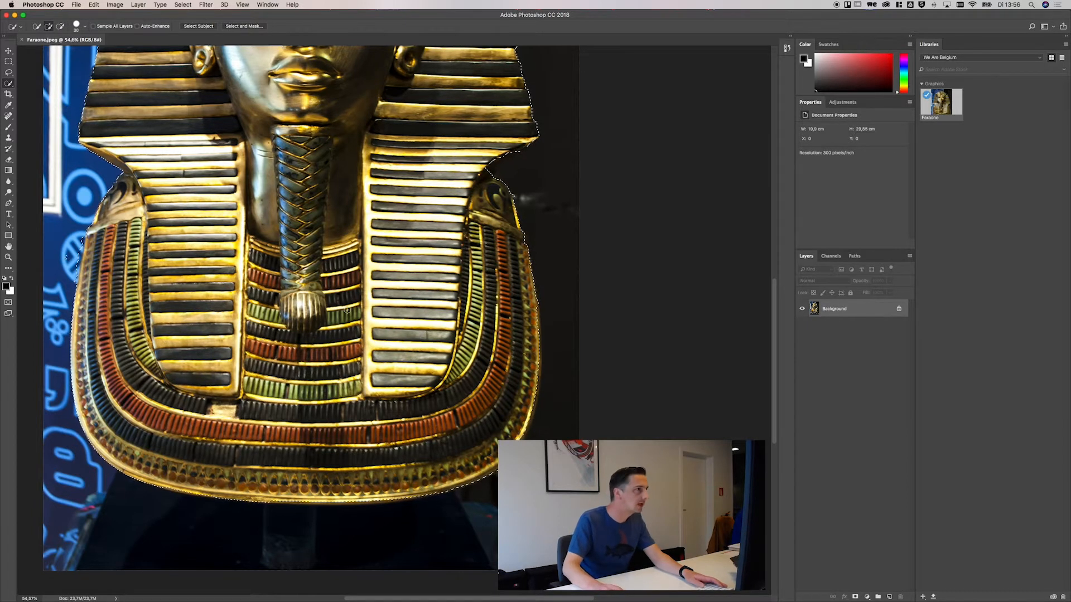
Step: Open the selection in Select and Mask and brush the missing upper-right part of the headdress back in
{"action": "left_click", "coordinate": [252, 28]}
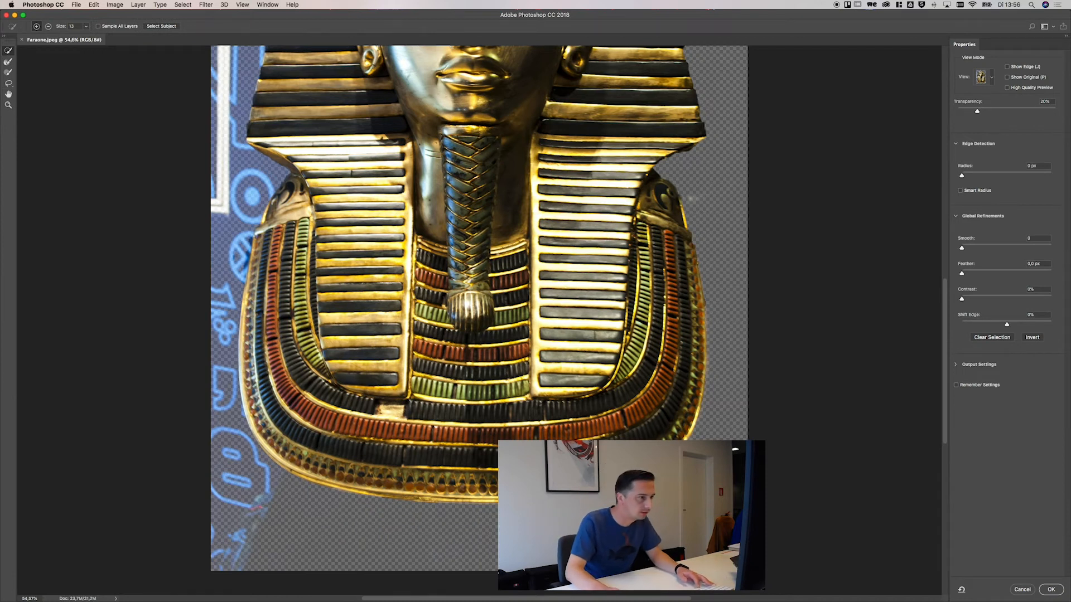
{"action": "left_click_drag", "start_coordinate": [399, 168], "coordinate": [399, 365]}
{"action": "left_click_drag", "start_coordinate": [443, 235], "coordinate": [391, 294]}
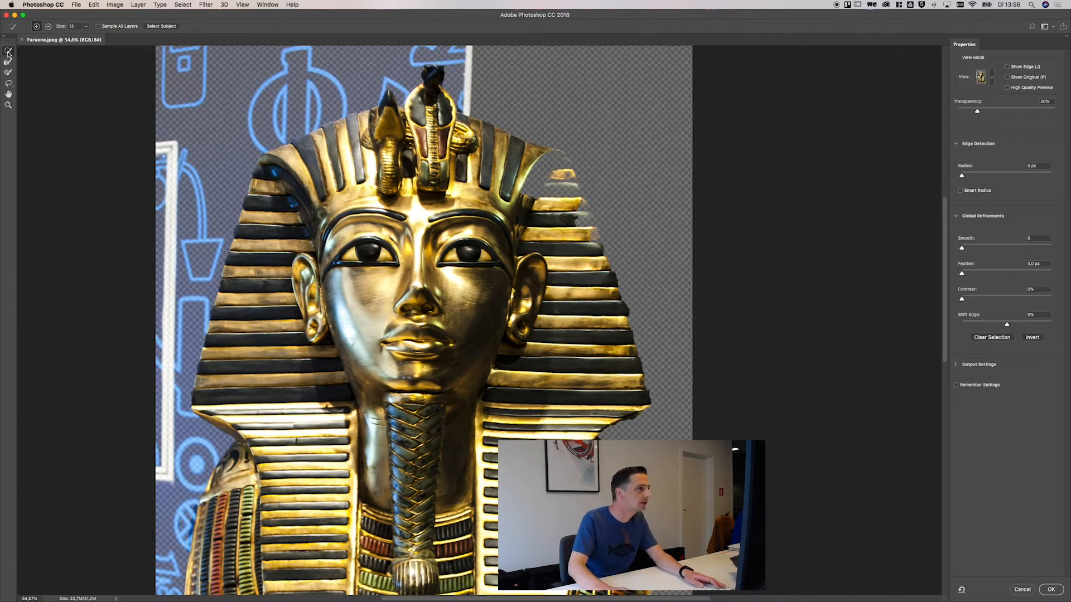
{"action": "left_click_drag", "start_coordinate": [510, 174], "coordinate": [557, 222]}
{"action": "mouse_move", "coordinate": [559, 165]}
{"action": "left_mouse_down"}
{"action": "mouse_move", "coordinate": [597, 257]}
{"action": "mouse_move", "coordinate": [577, 184]}
{"action": "left_mouse_up"}
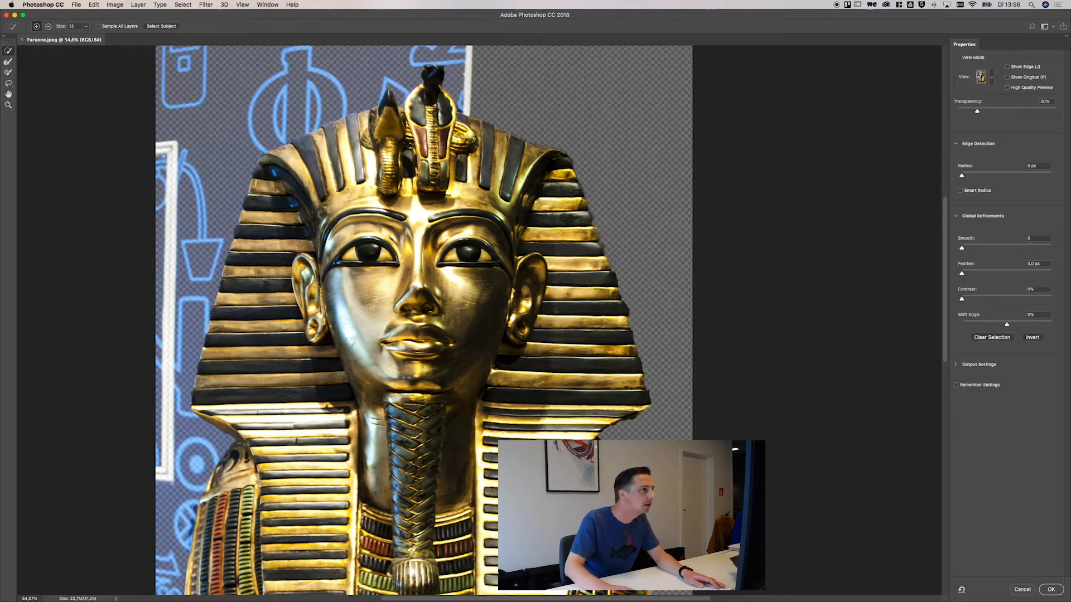
Step: Check the cutout's edges and output the refined selection as a layer mask
{"action": "scroll", "coordinate": [424, 321], "scroll_direction": "down", "scroll_amount": 5}
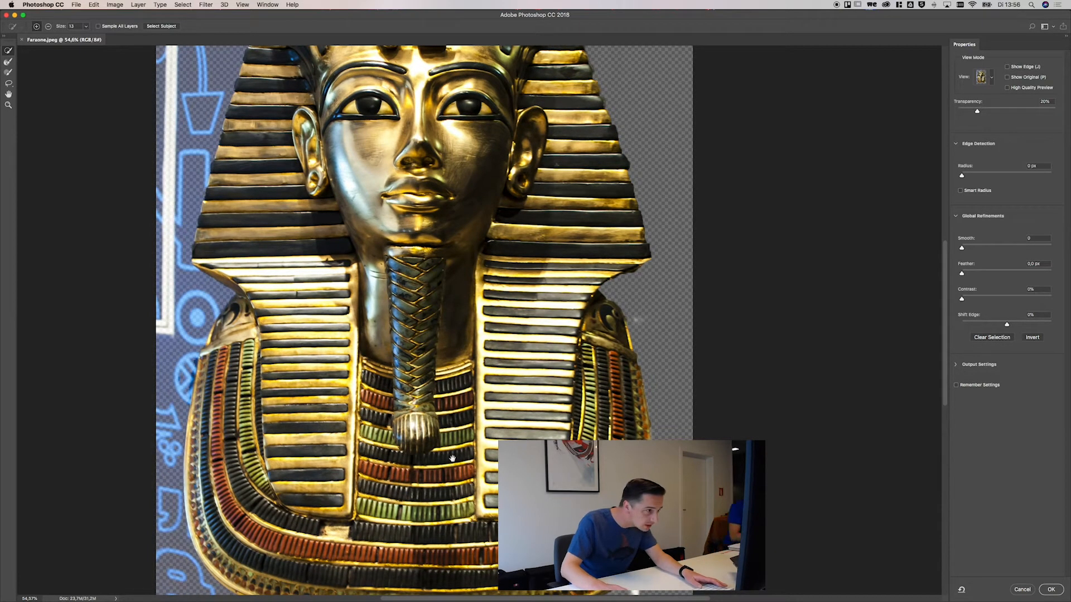
{"action": "scroll", "coordinate": [424, 320], "scroll_direction": "down", "scroll_amount": 4}
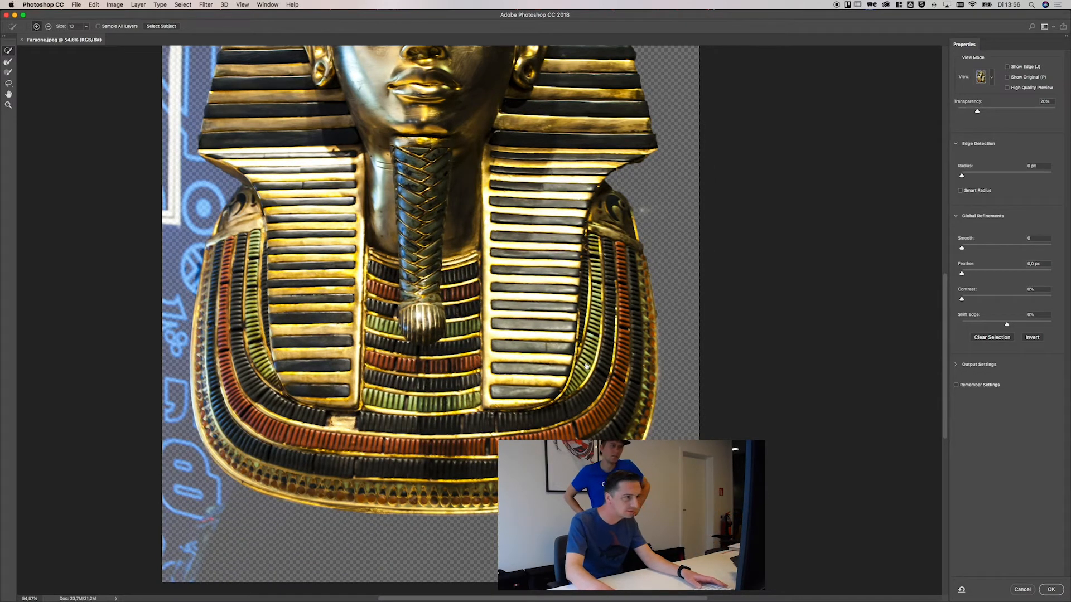
{"action": "scroll", "coordinate": [587, 366], "scroll_direction": "up", "scroll_amount": 5}
{"action": "scroll", "coordinate": [587, 367], "scroll_direction": "right", "scroll_amount": 2}
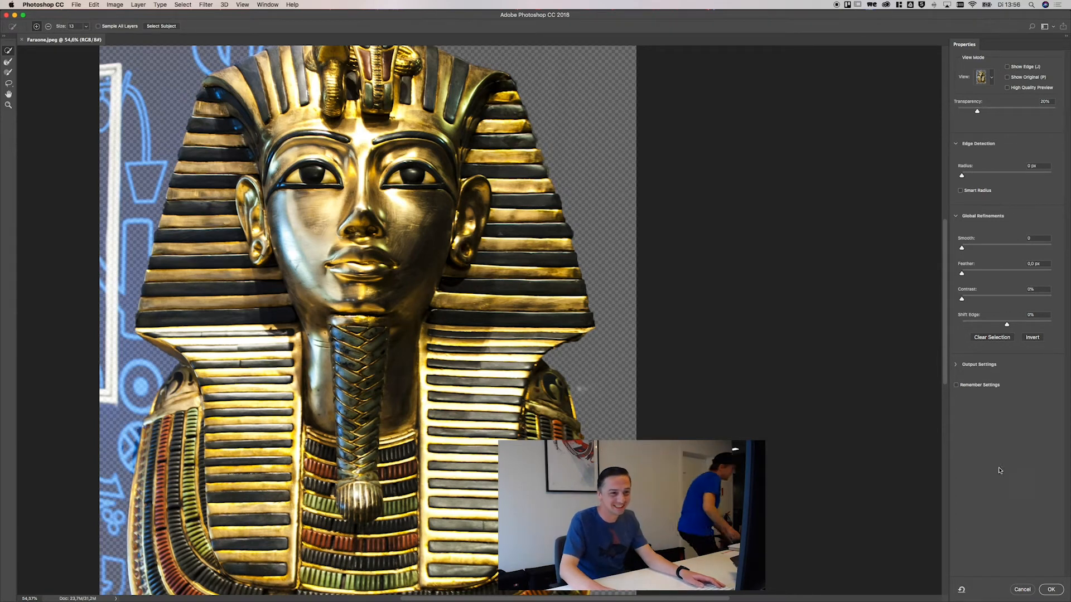
{"action": "left_click", "coordinate": [970, 364]}
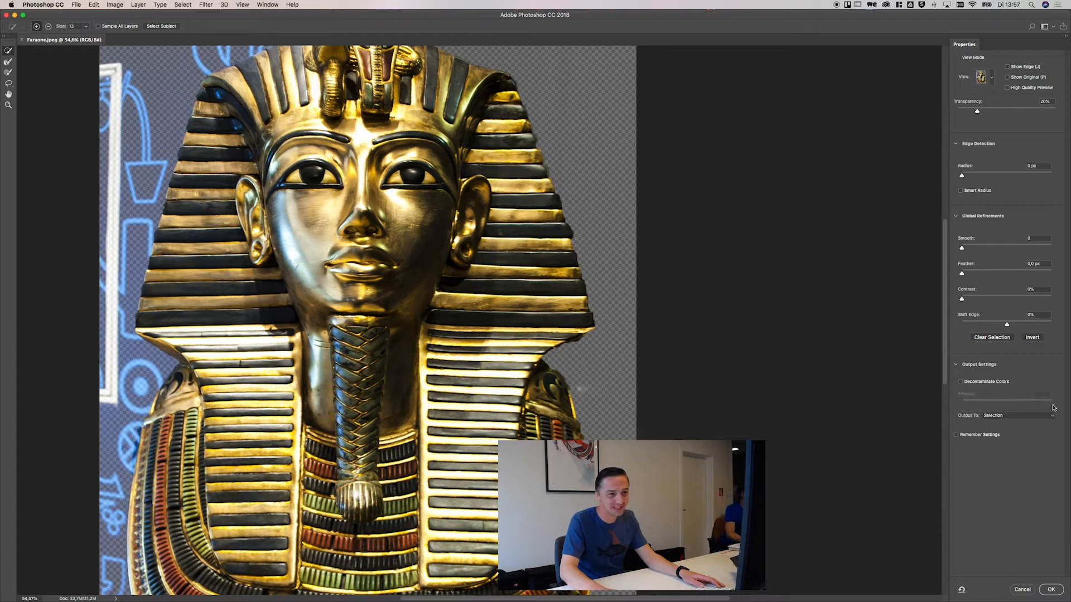
{"action": "left_click", "coordinate": [1004, 416]}
{"action": "left_click", "coordinate": [997, 422]}
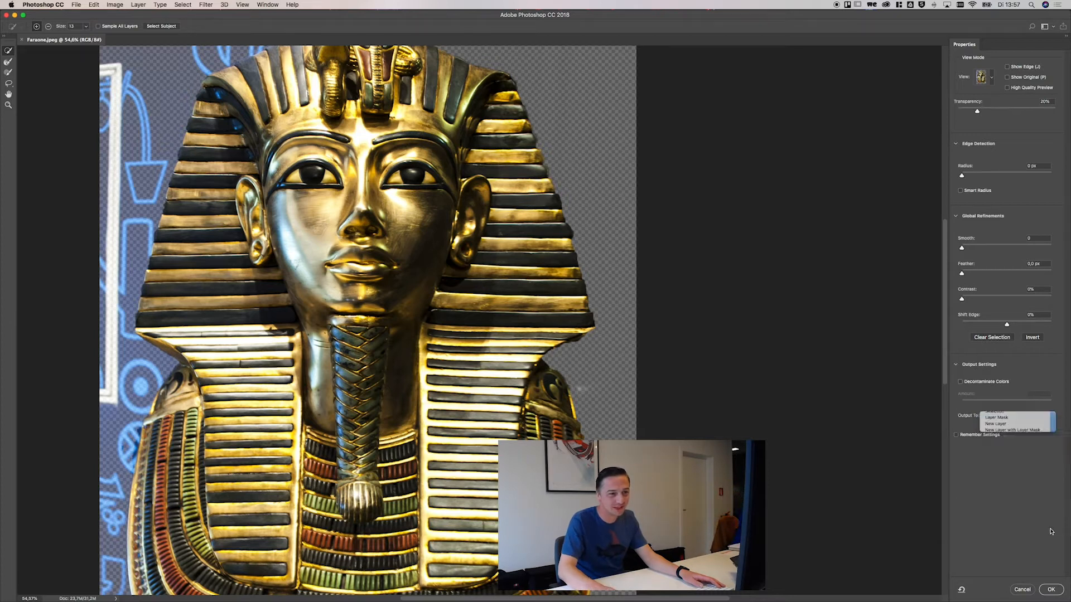
{"action": "left_click", "coordinate": [1052, 590]}
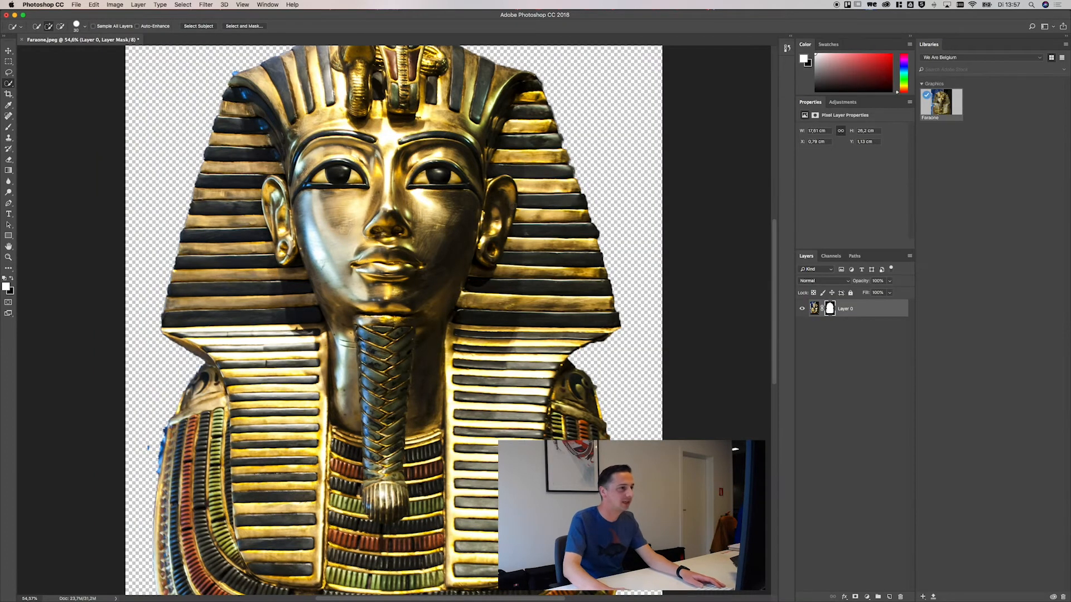
Step: Add an empty layer above the masked statue and save both layers together as a graphic in the We Are Belgium library
{"action": "scroll", "coordinate": [421, 246], "scroll_direction": "down", "scroll_amount": 2}
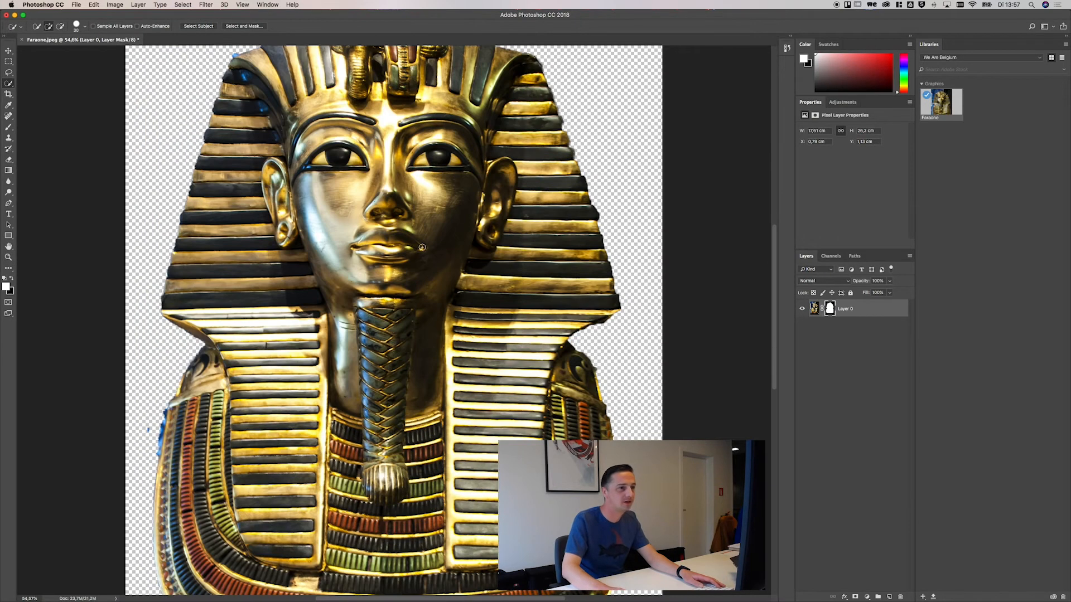
{"action": "scroll", "coordinate": [451, 333], "scroll_direction": "down", "scroll_amount": 5}
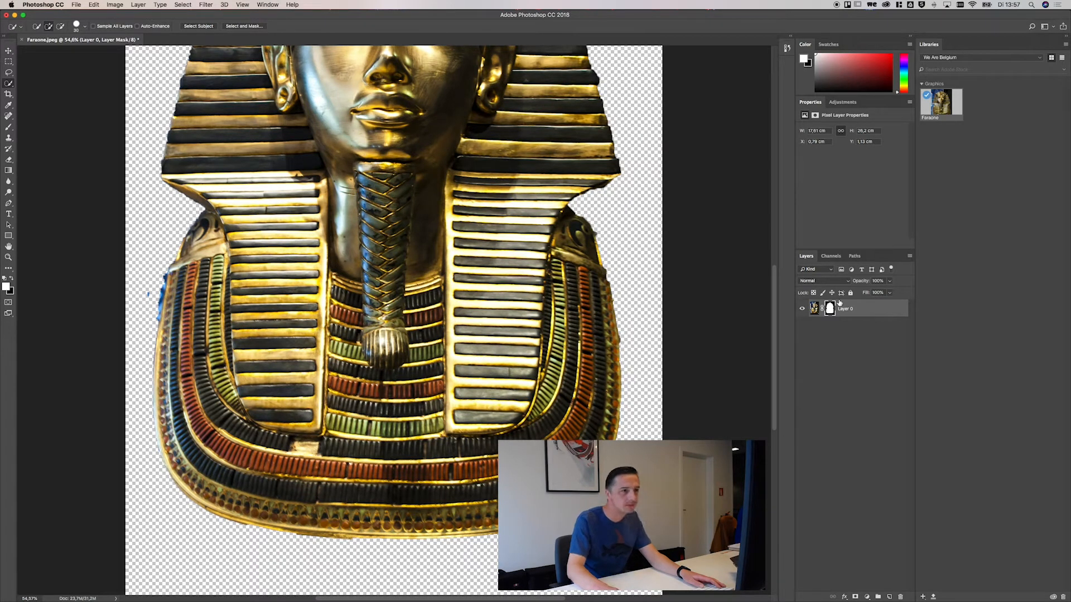
{"action": "key", "text": "super+2"}
{"action": "left_click", "coordinate": [889, 598]}
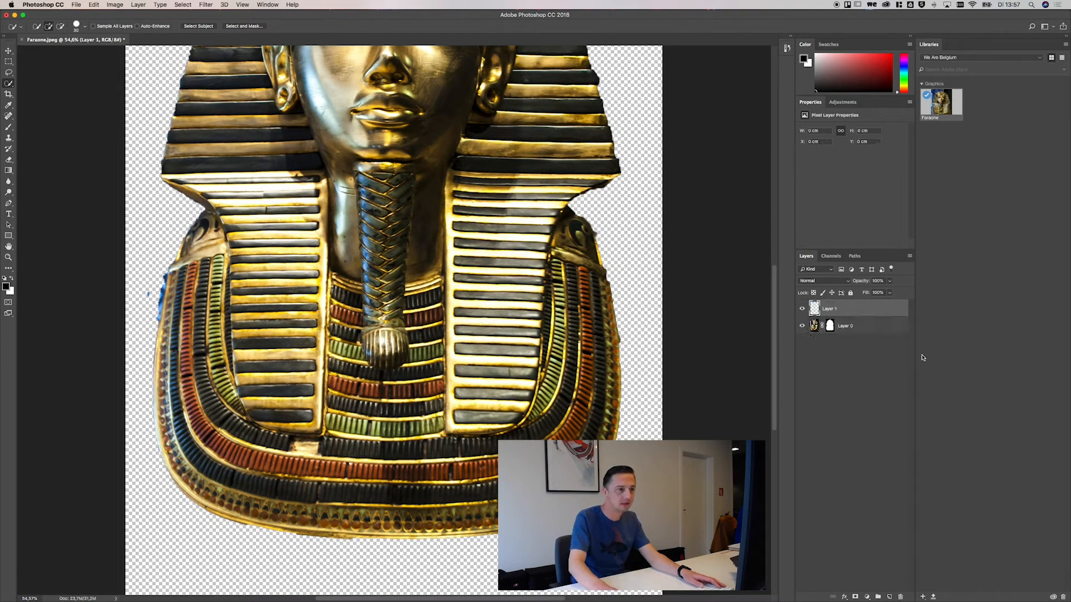
{"action": "left_click", "coordinate": [870, 322], "text": "shift"}
{"action": "left_click_drag", "start_coordinate": [856, 311], "coordinate": [1007, 221]}
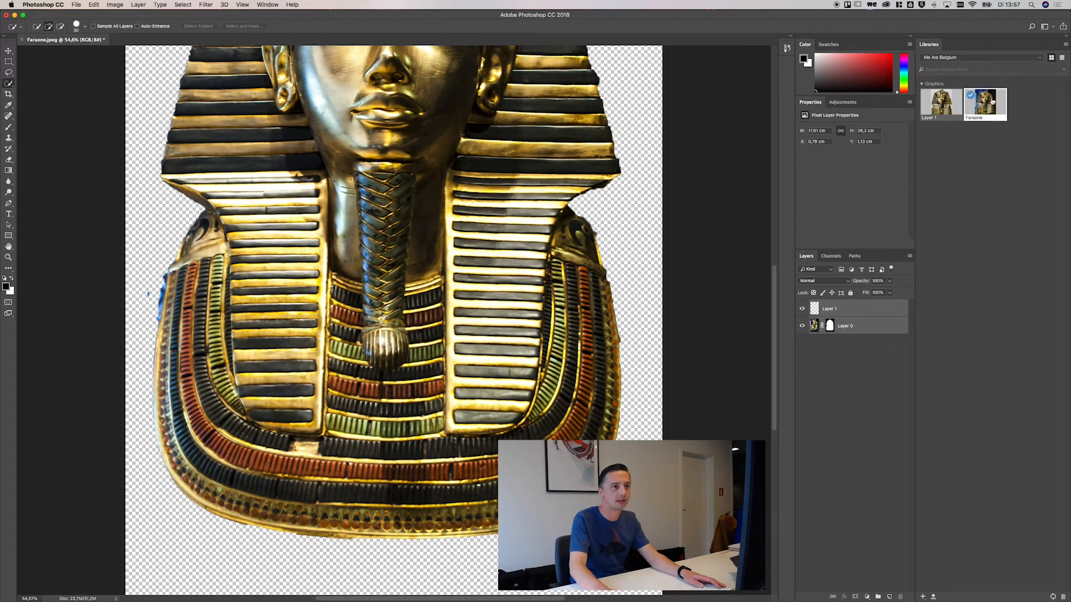
Step: Rename the new library graphic as Tuts Mask
{"action": "double_click", "coordinate": [929, 118]}
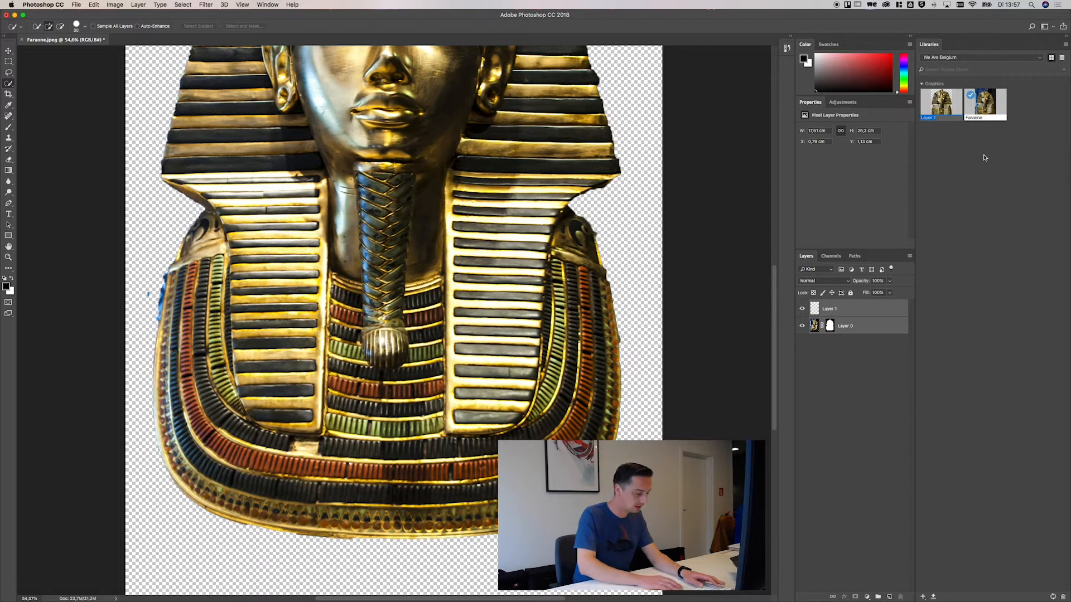
{"action": "type", "text": "Tu"}
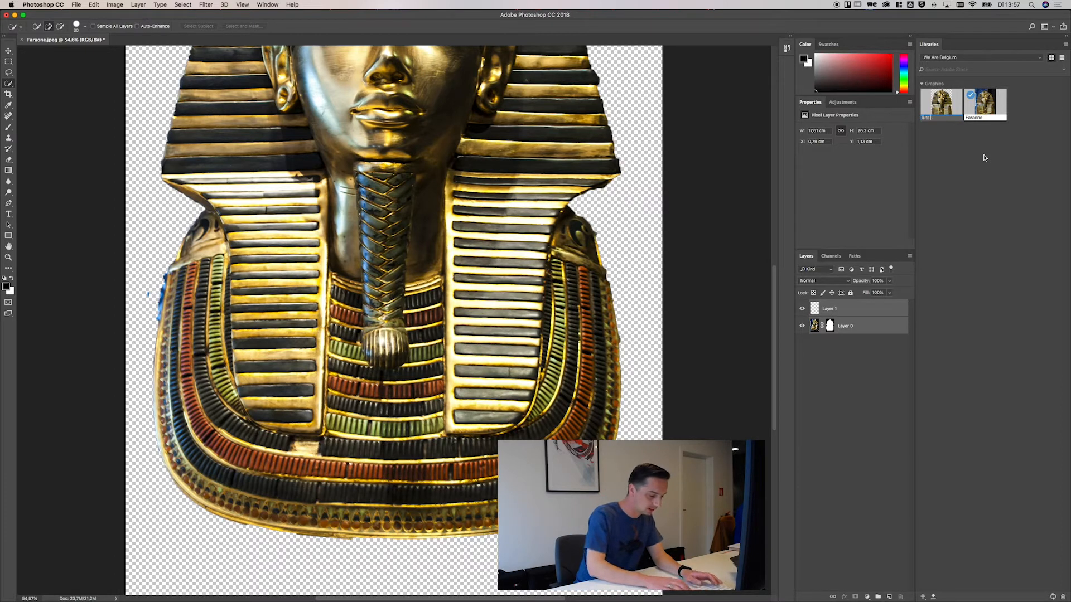
{"action": "type", "text": "ts Mask"}
{"action": "key", "text": "Return"}
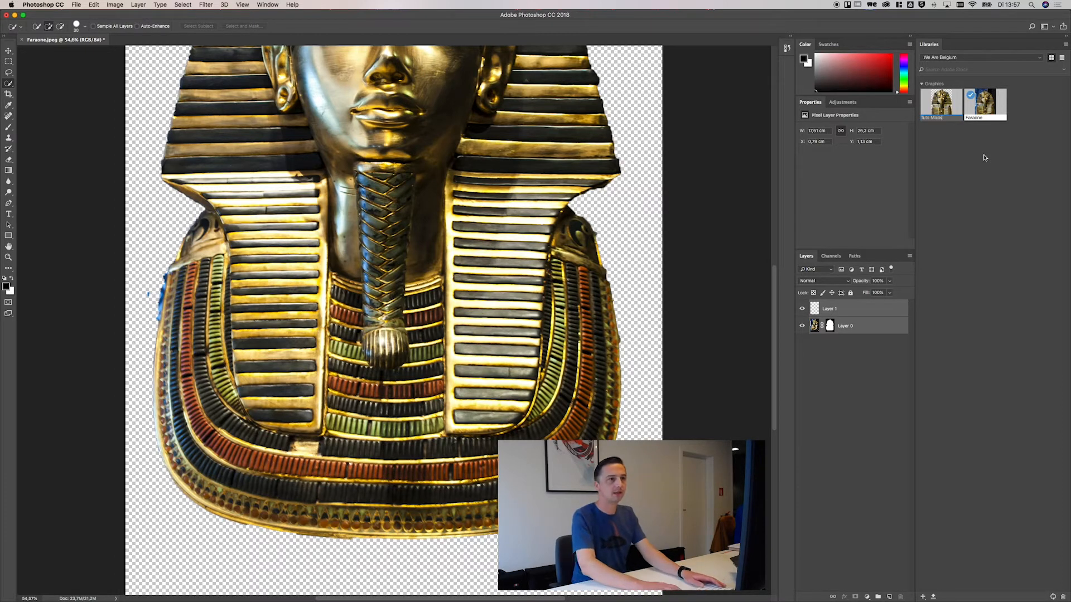
Step: Close the statue image and create a 1920 × 1080 px document from the Web Large preset with black background contents
{"action": "left_click", "coordinate": [21, 39]}
{"action": "left_click", "coordinate": [507, 194]}
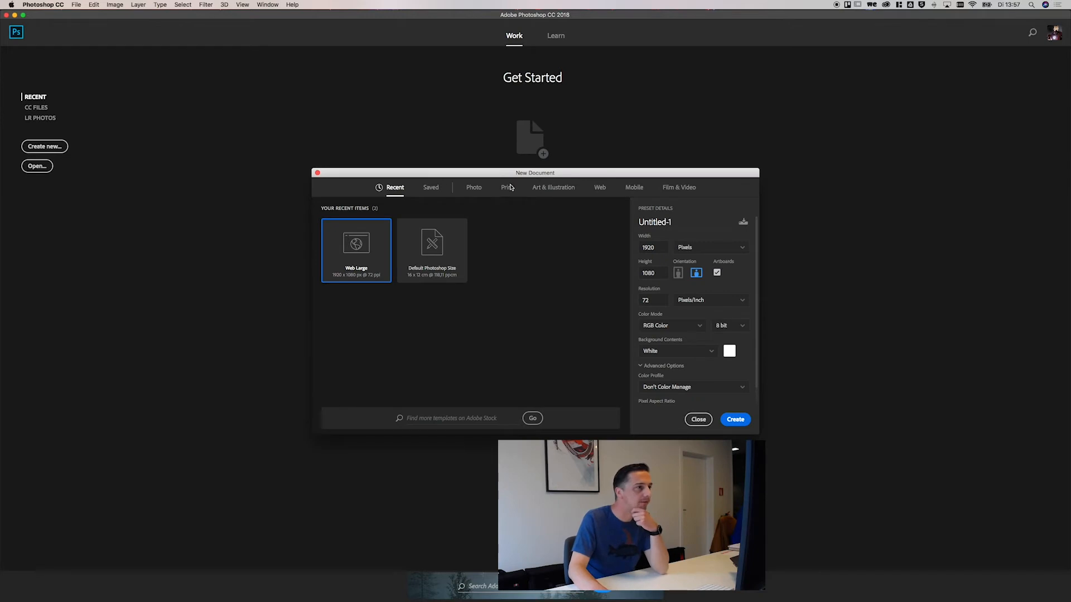
{"action": "left_click", "coordinate": [599, 190]}
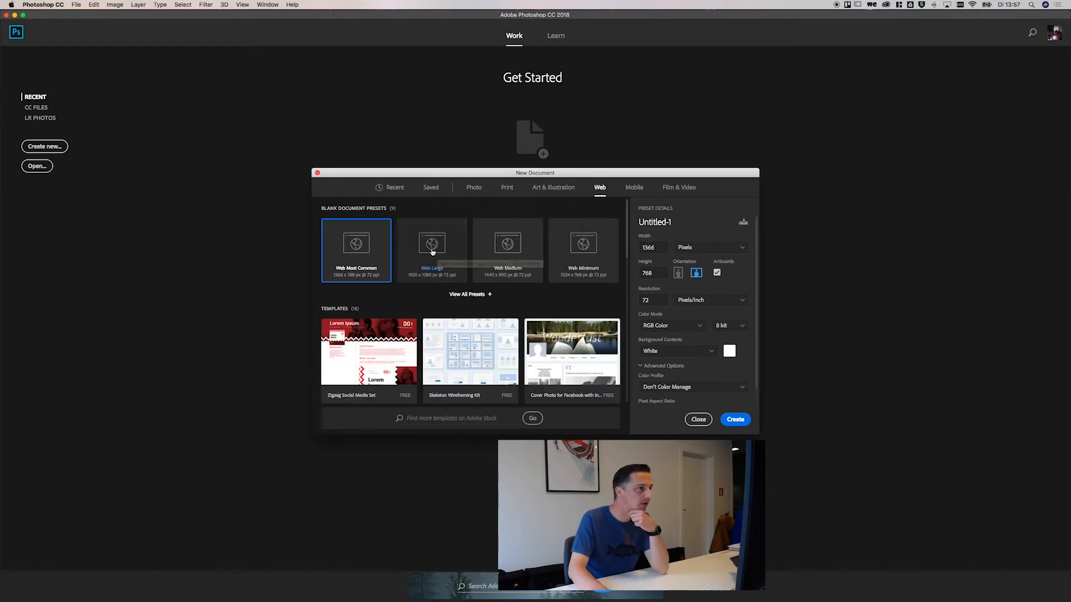
{"action": "left_click", "coordinate": [433, 252]}
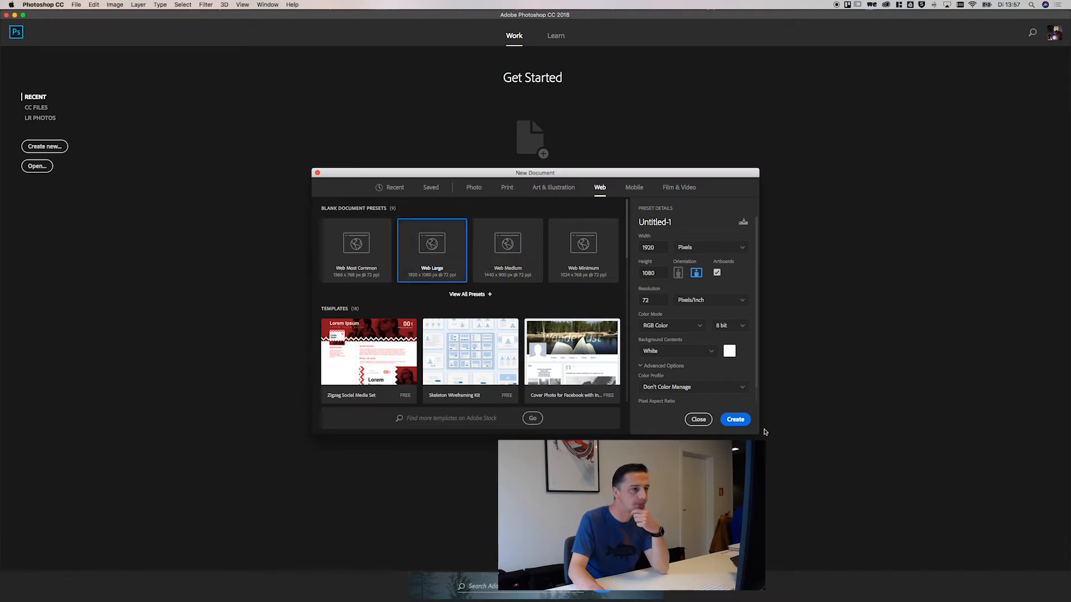
{"action": "left_click", "coordinate": [710, 351]}
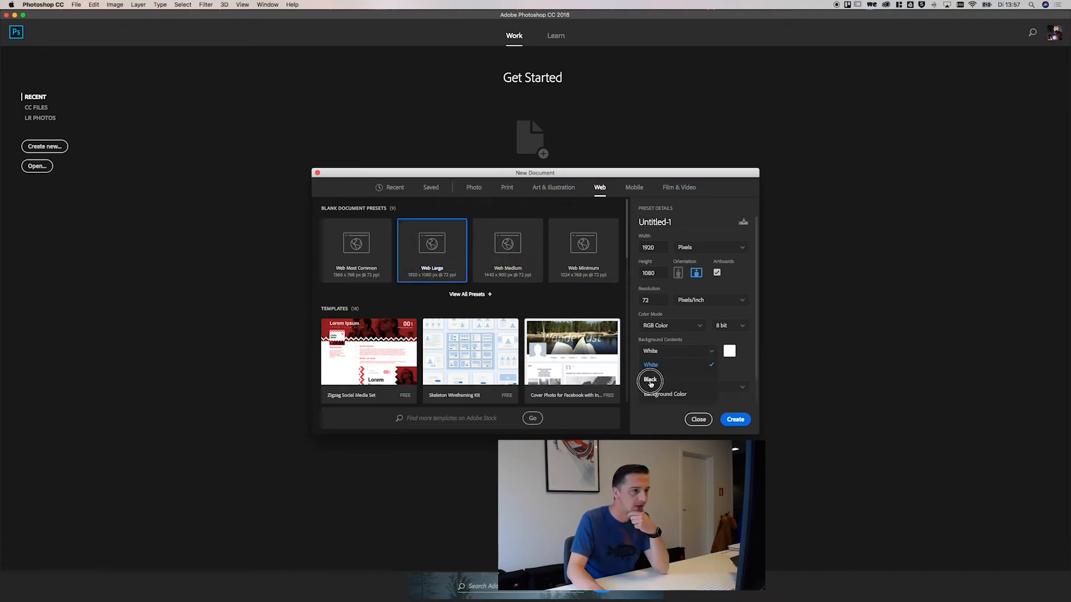
{"action": "left_click", "coordinate": [650, 381]}
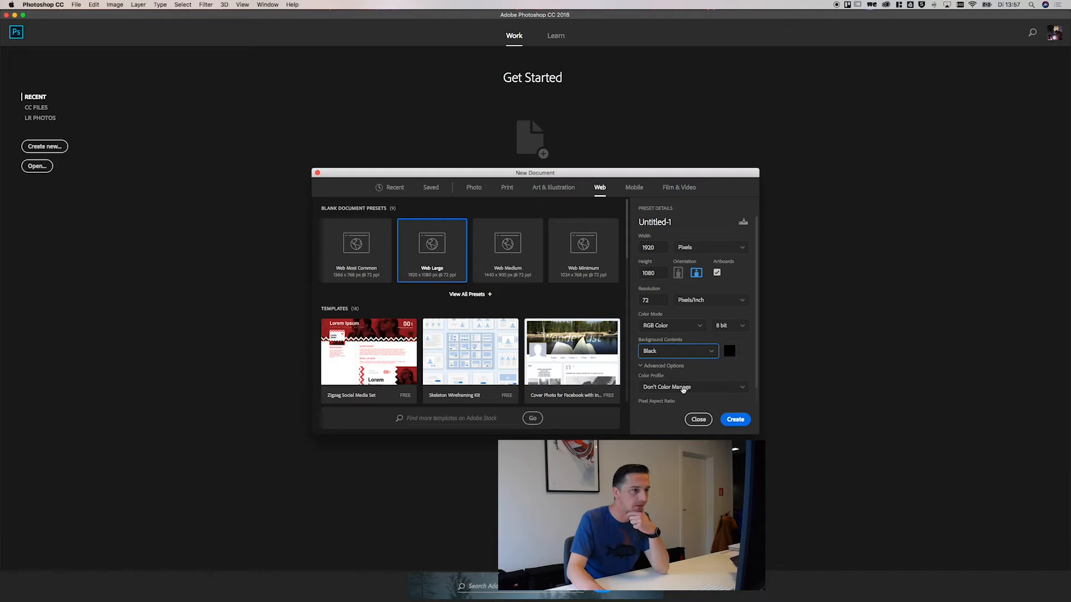
{"action": "left_click", "coordinate": [717, 274]}
{"action": "left_click", "coordinate": [731, 420]}
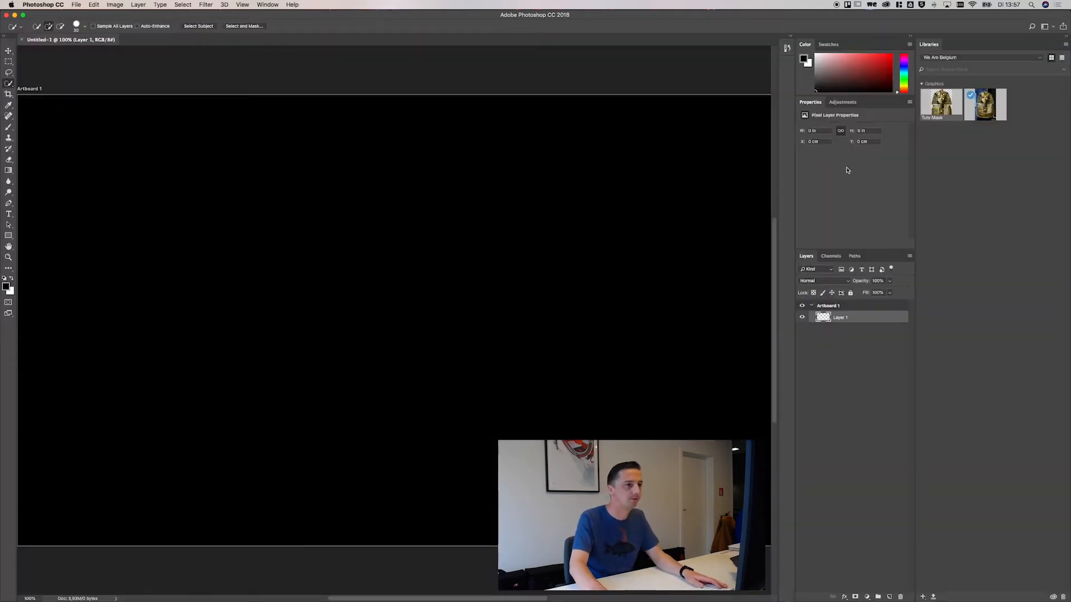
Step: Rename the artboard as weOwnEgypt
{"action": "left_click_drag", "start_coordinate": [442, 310], "coordinate": [430, 311]}
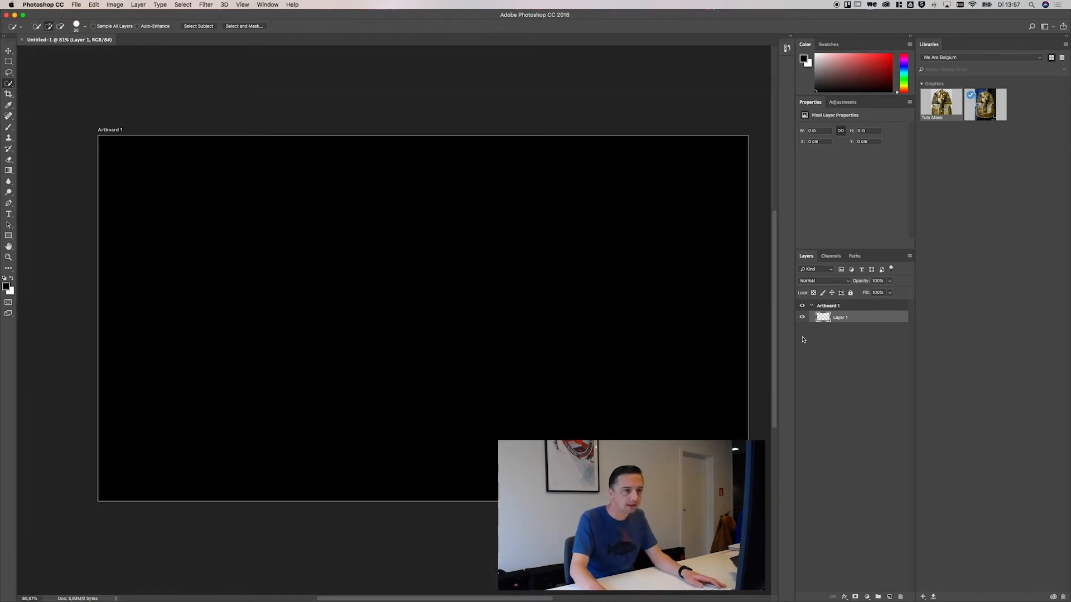
{"action": "double_click", "coordinate": [827, 306]}
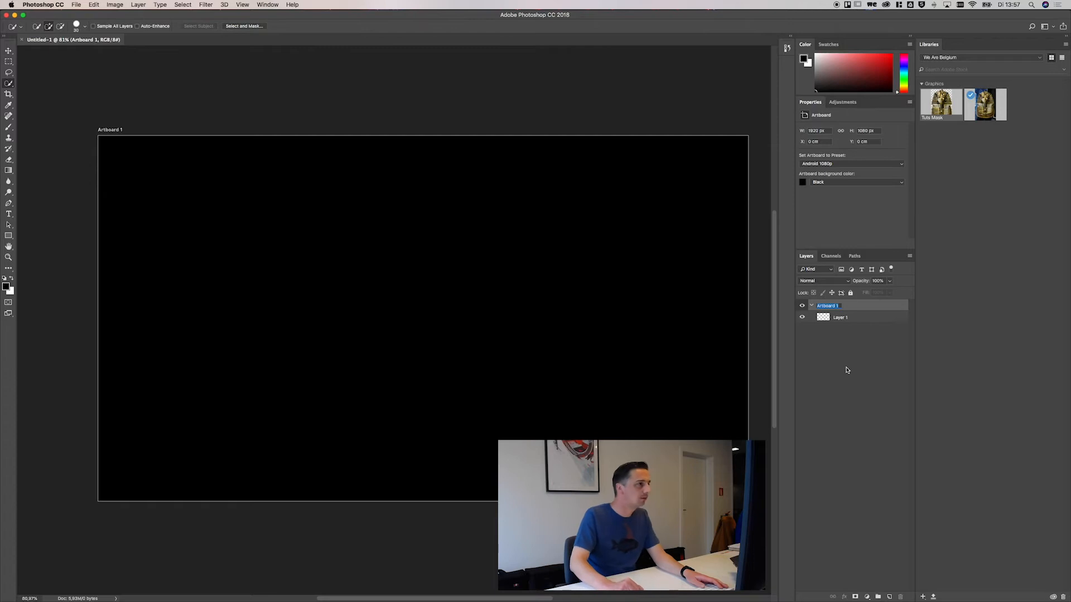
{"action": "type", "text": "wi"}
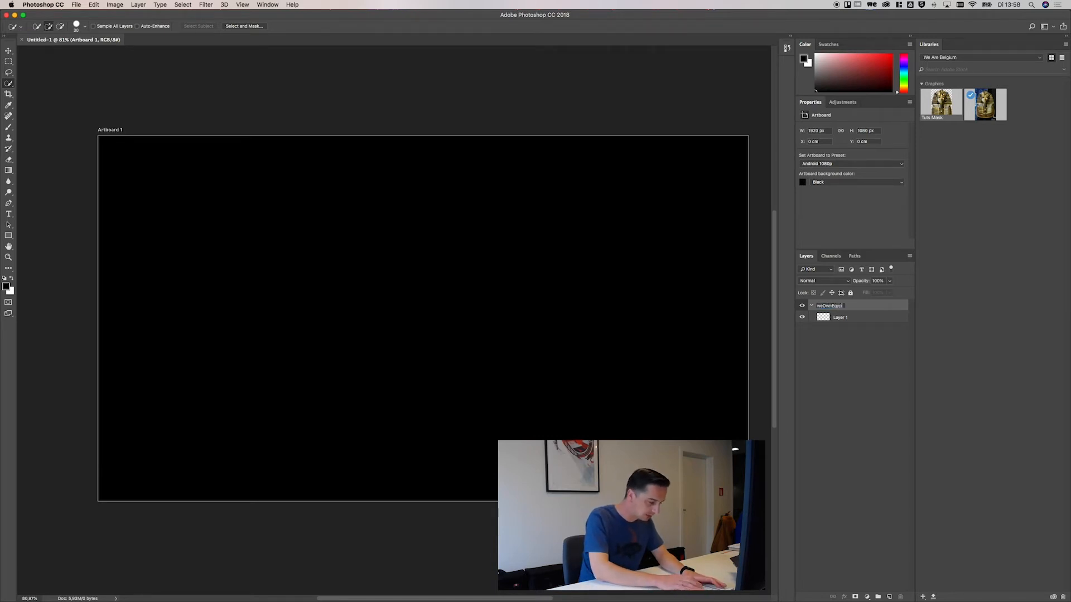
{"action": "key", "text": "Return"}
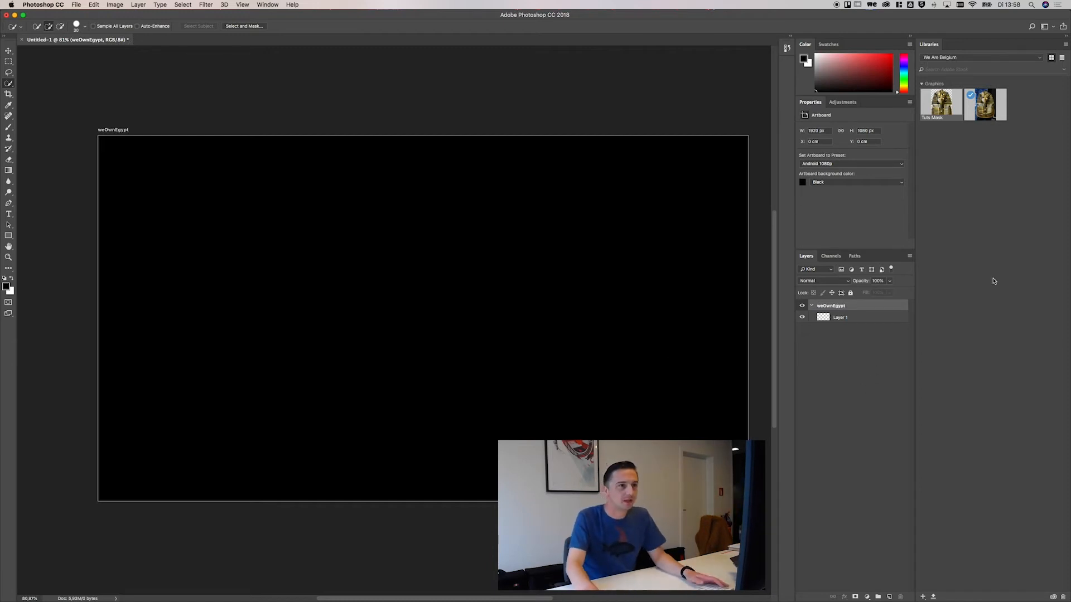
Step: Place the Tuts Mask library graphic in the centre of the artboard and scale it to about 122%
{"action": "left_click_drag", "start_coordinate": [368, 327], "coordinate": [337, 329]}
{"action": "left_click", "coordinate": [597, 240]}
{"action": "left_click_drag", "start_coordinate": [364, 395], "coordinate": [448, 379]}
{"action": "left_click_drag", "start_coordinate": [507, 437], "coordinate": [529, 470]}
{"action": "left_click_drag", "start_coordinate": [484, 417], "coordinate": [484, 419]}
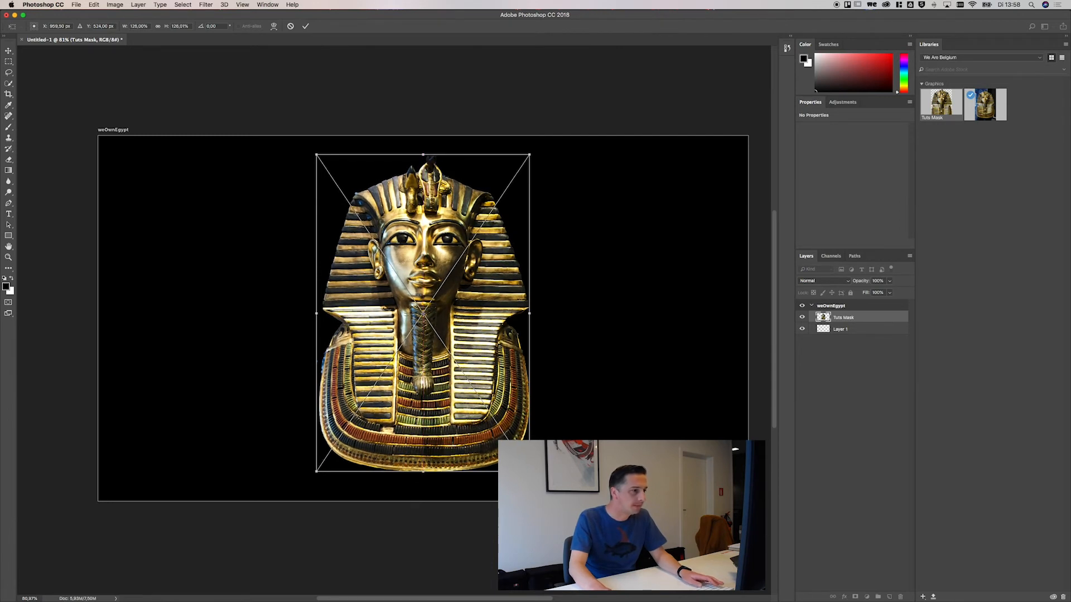
{"action": "left_click_drag", "start_coordinate": [529, 471], "coordinate": [525, 467]}
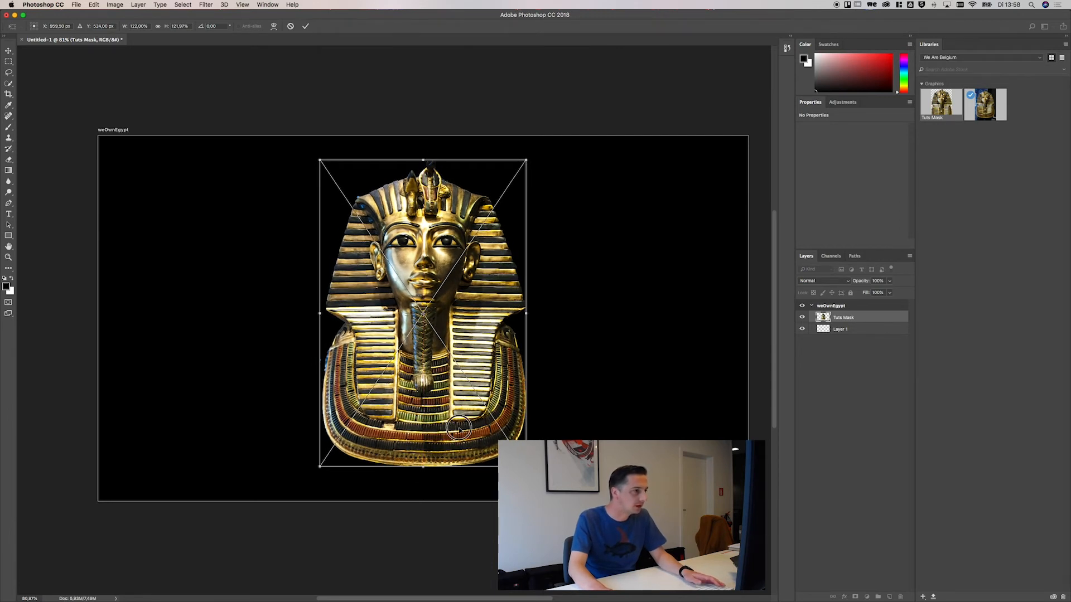
{"action": "key", "text": "Return"}
{"action": "key", "text": "w"}
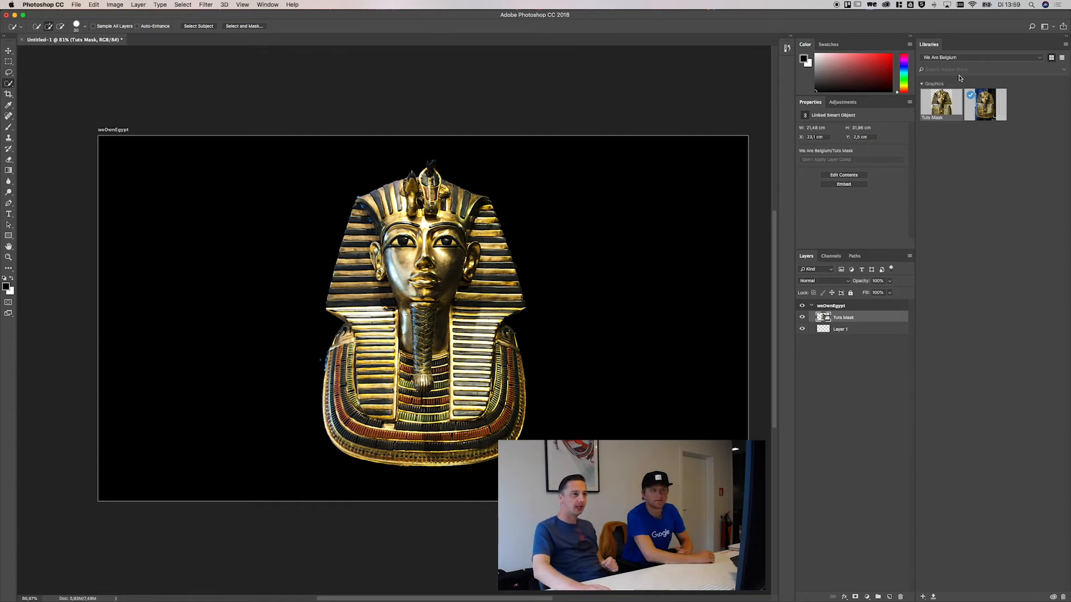
Step: Add a Gradient Map adjustment above the mask and keep the gradient's dark end stop black (000000)
{"action": "left_click", "coordinate": [843, 102]}
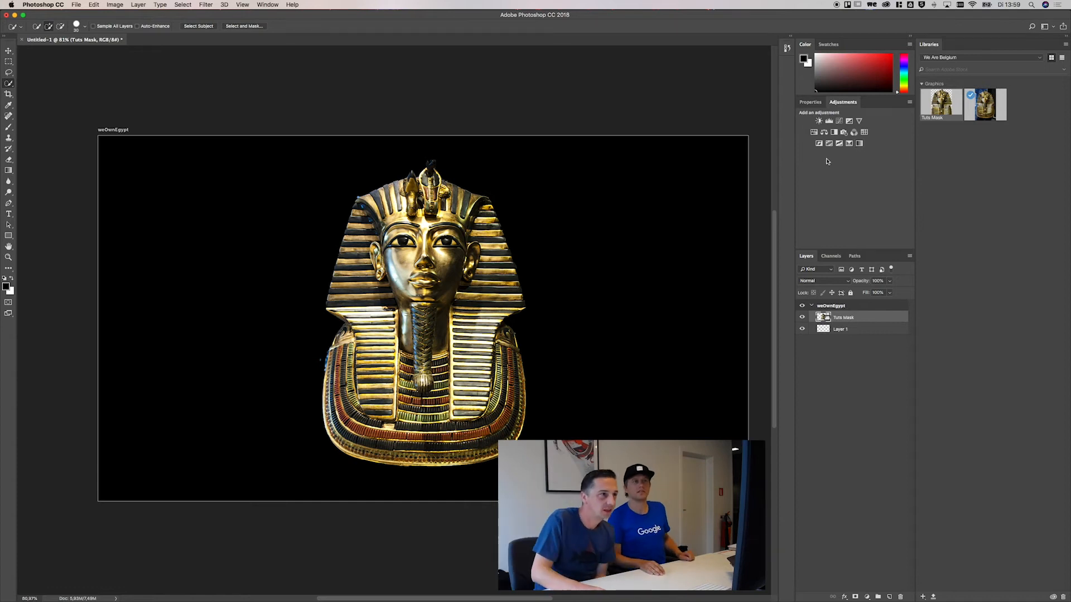
{"action": "left_click", "coordinate": [860, 143]}
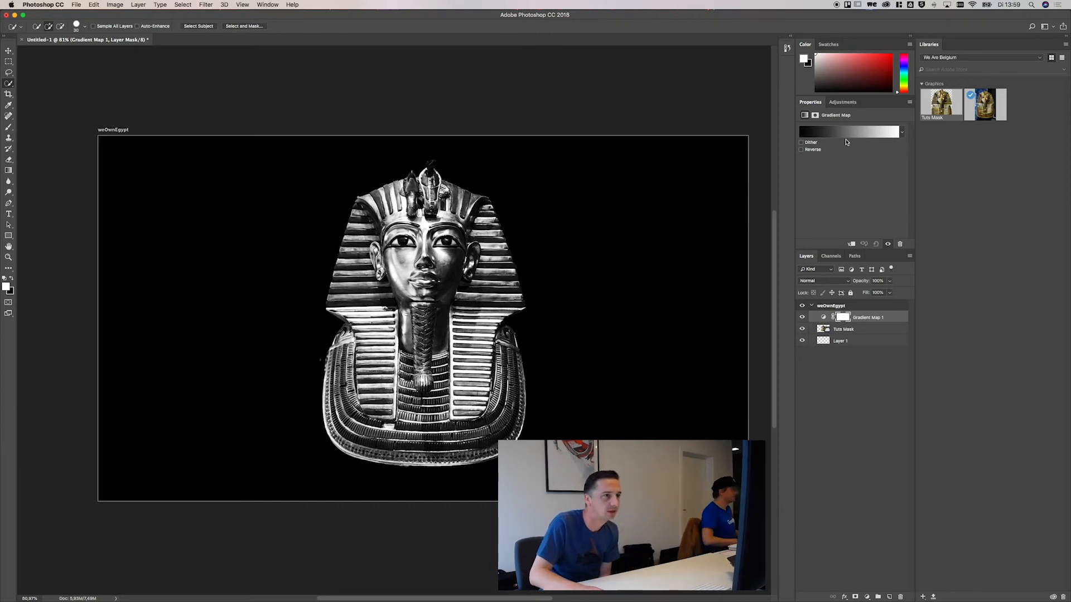
{"action": "left_click", "coordinate": [846, 132]}
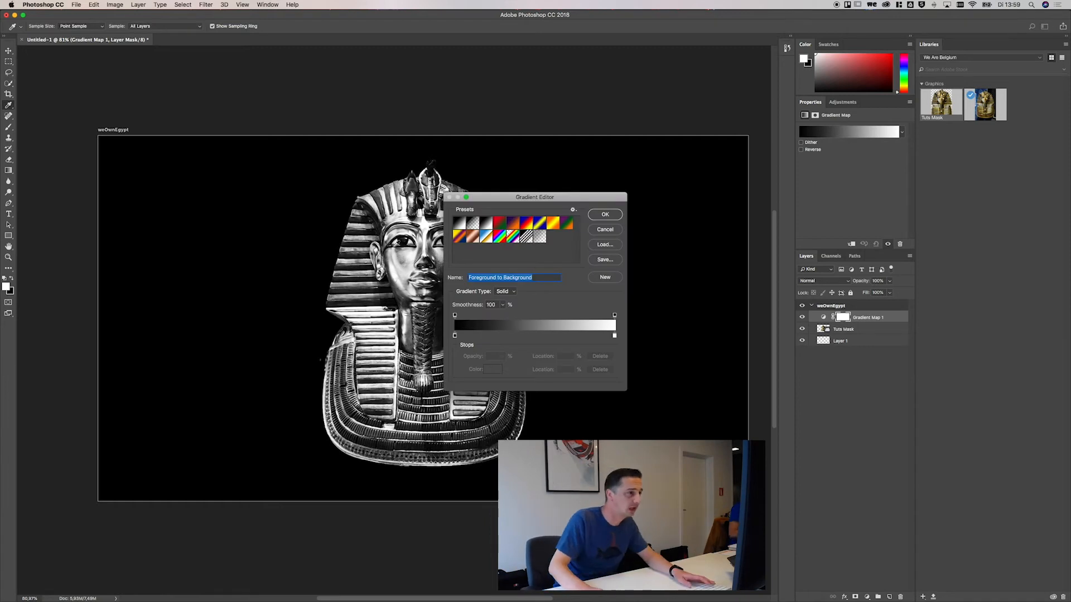
{"action": "left_click", "coordinate": [454, 335]}
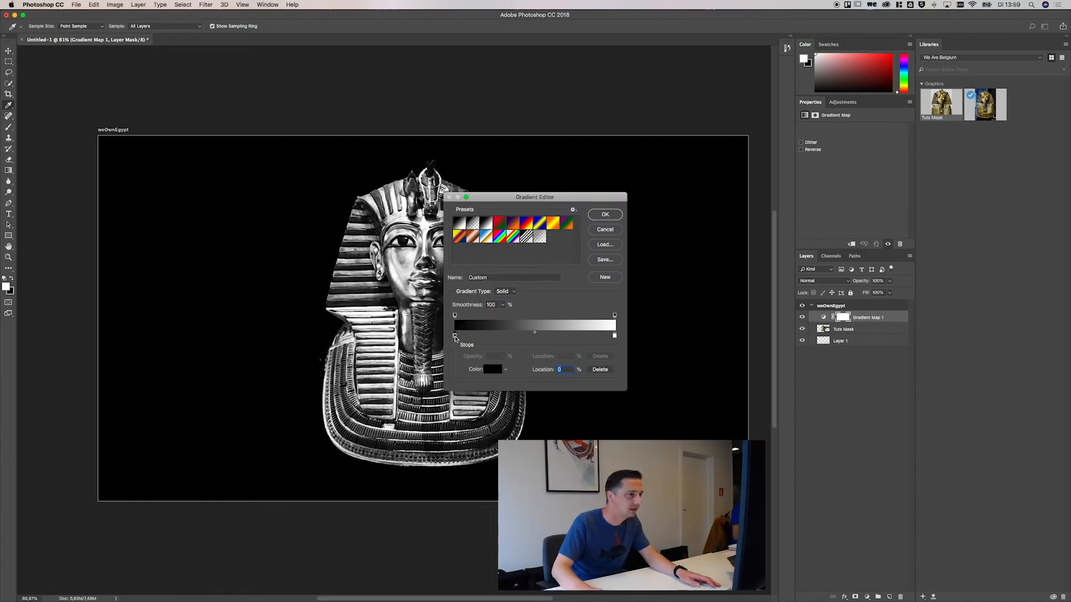
{"action": "double_click", "coordinate": [454, 336]}
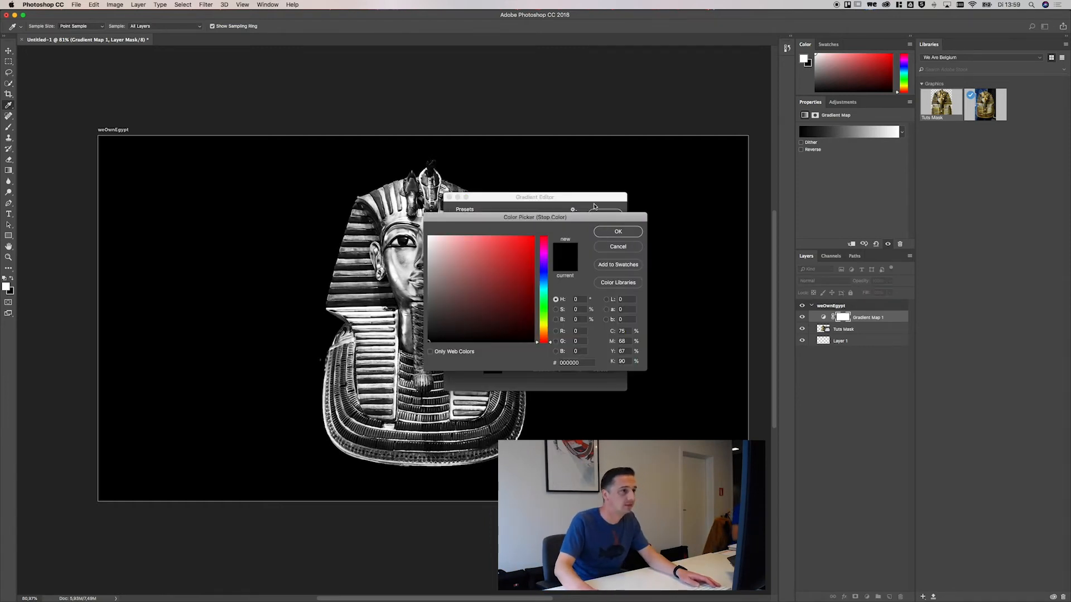
{"action": "left_click", "coordinate": [629, 232]}
Step: Set the gradient's light end stop to bright yellow (RGB 255, 240, 0)
{"action": "double_click", "coordinate": [615, 337]}
{"action": "left_click_drag", "start_coordinate": [550, 345], "coordinate": [551, 325]}
{"action": "left_click_drag", "start_coordinate": [527, 240], "coordinate": [549, 224]}
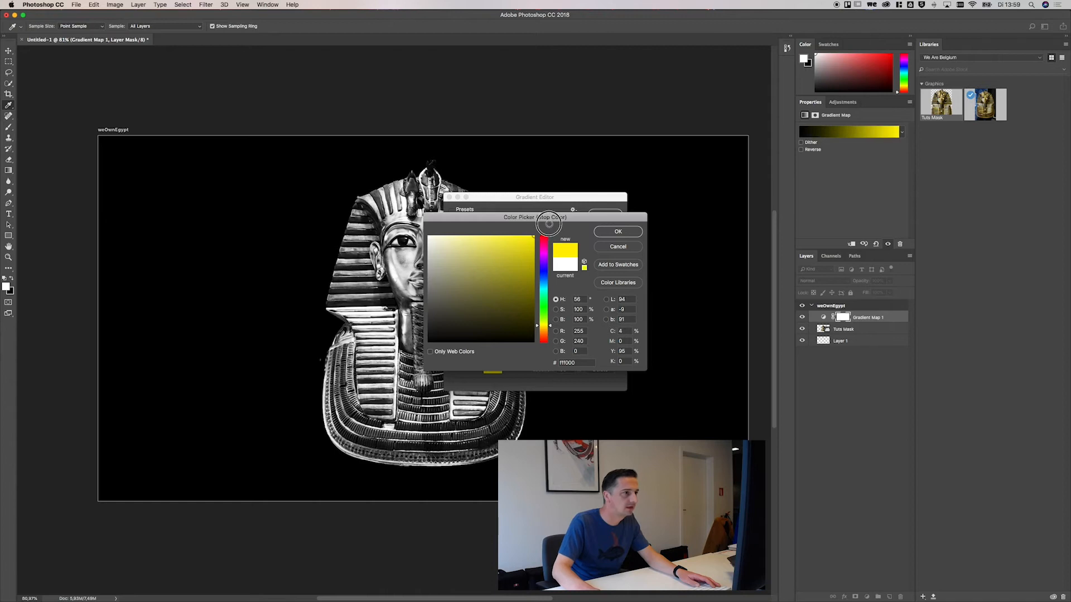
{"action": "key", "text": "Return"}
Step: Add a colour stop at 46% of the gradient and make it pure red (ff0000)
{"action": "left_click", "coordinate": [528, 336]}
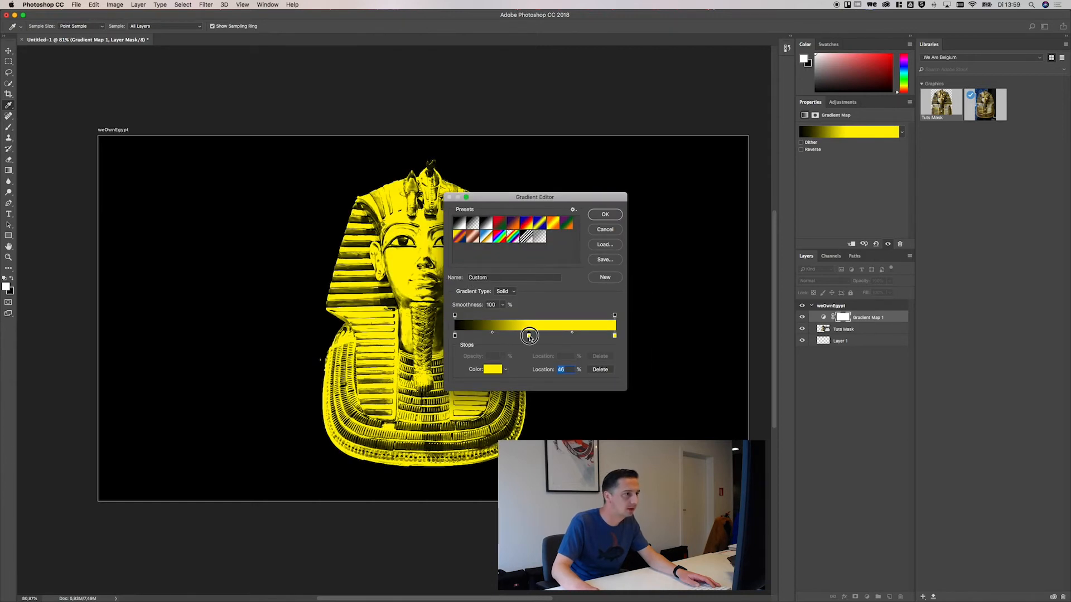
{"action": "double_click", "coordinate": [529, 336]}
{"action": "left_click_drag", "start_coordinate": [551, 326], "coordinate": [551, 342]}
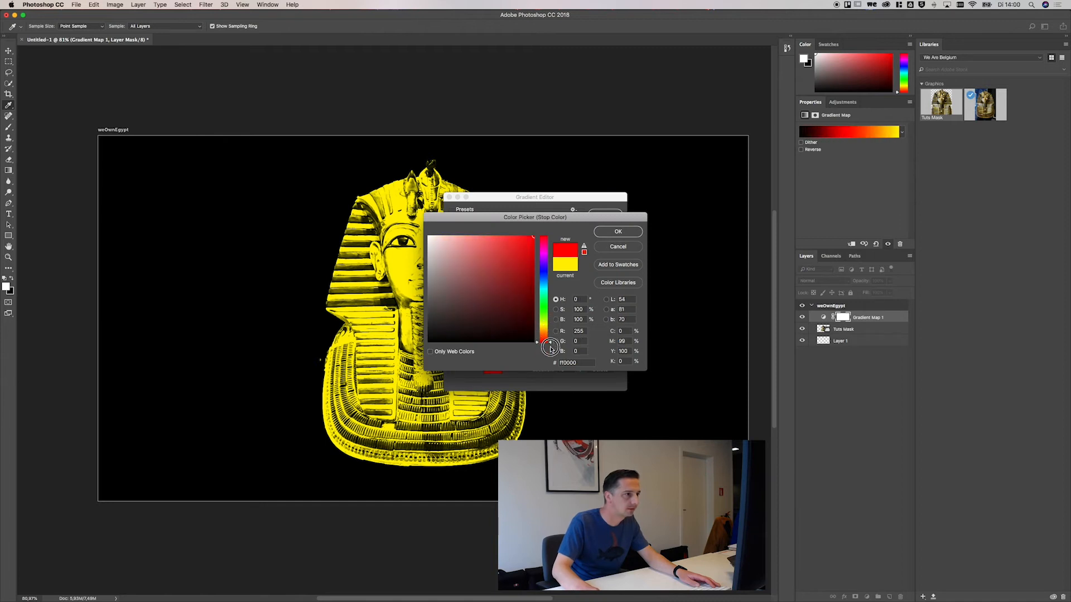
{"action": "left_click", "coordinate": [612, 233]}
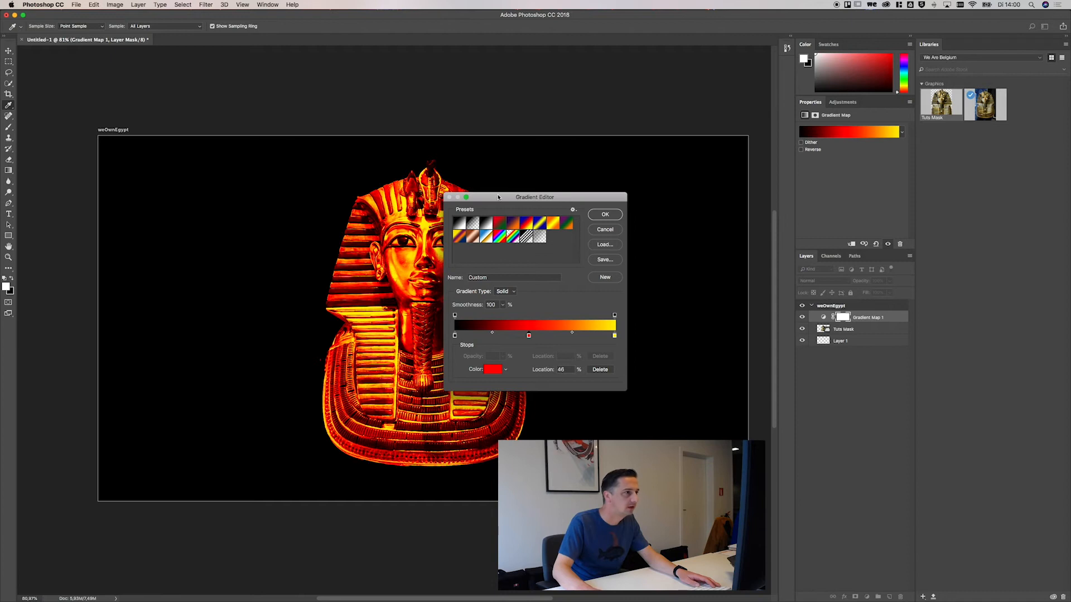
Step: Move the gradient's black stop to 13% and apply the edited gradient
{"action": "left_click_drag", "start_coordinate": [498, 197], "coordinate": [564, 191]}
{"action": "left_click_drag", "start_coordinate": [522, 331], "coordinate": [543, 331]}
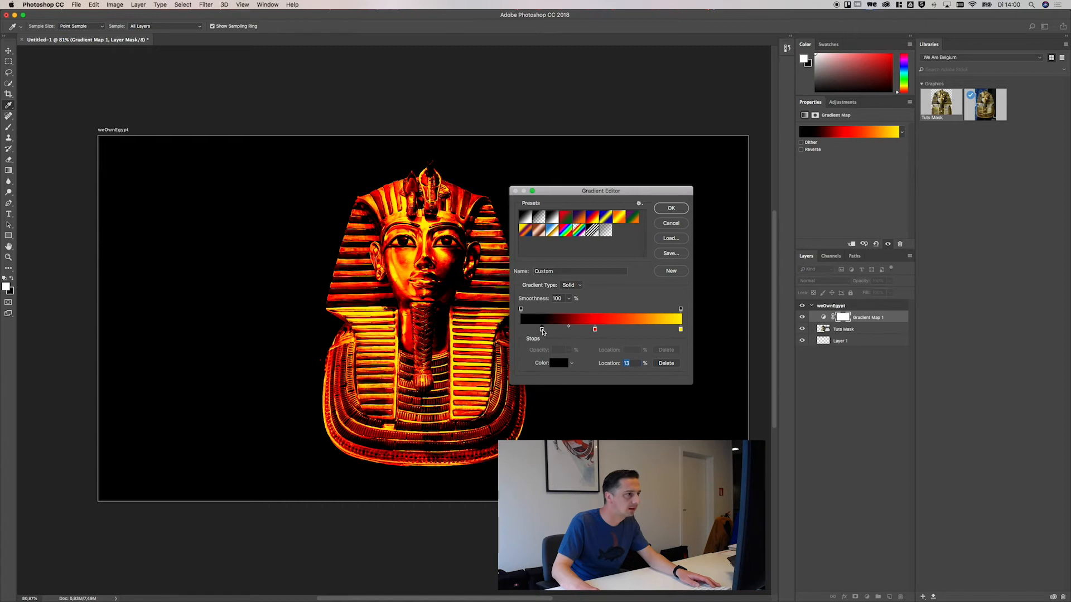
{"action": "left_click", "coordinate": [670, 209]}
{"action": "key", "text": "w"}
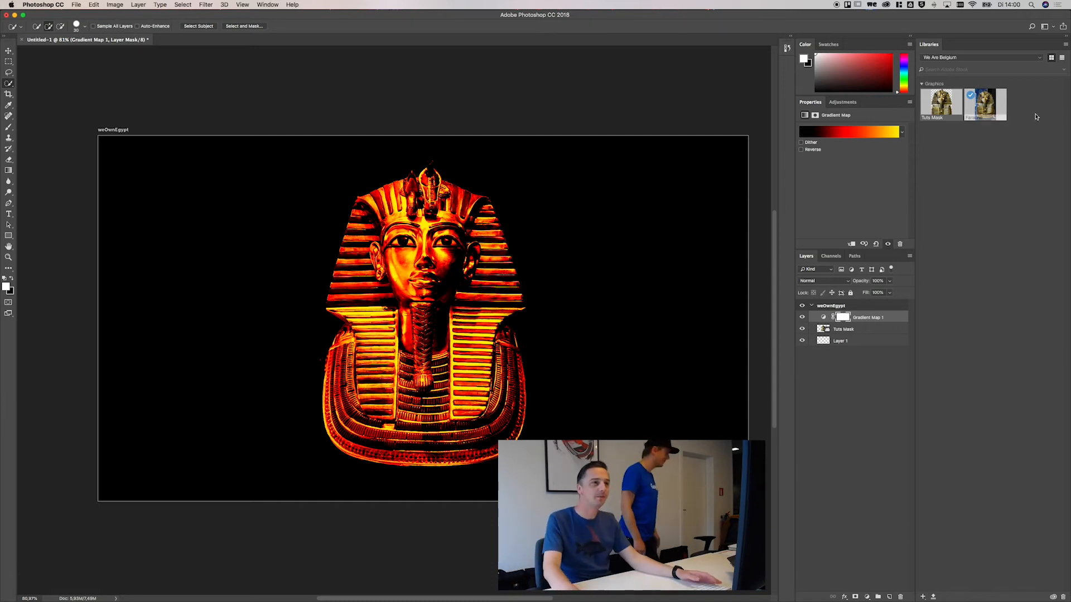
Step: Search Adobe Stock for flames from the library search
{"action": "left_click", "coordinate": [944, 70]}
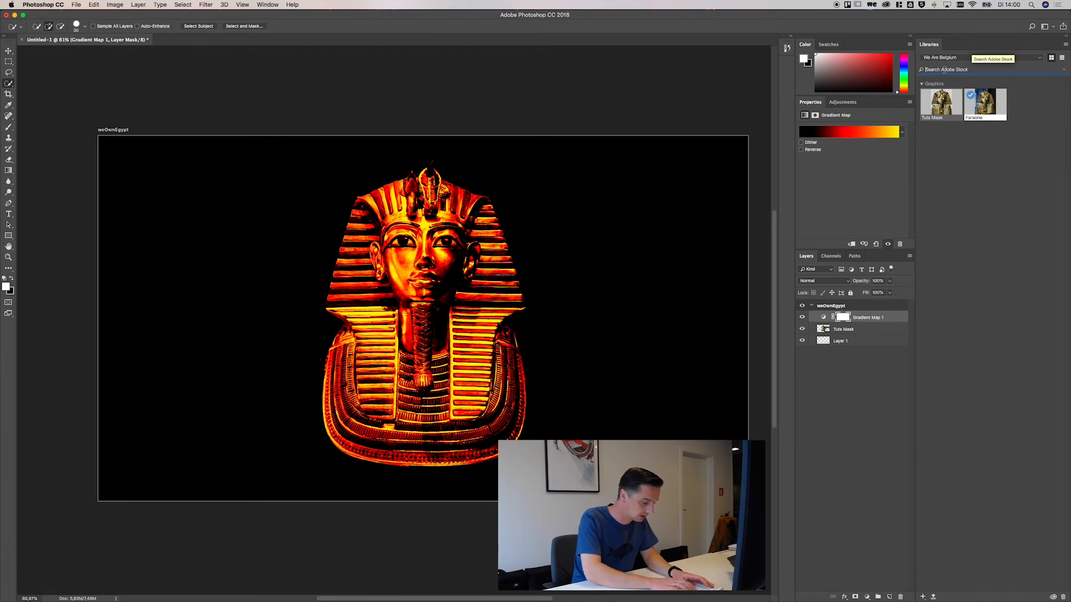
{"action": "type", "text": "t"}
{"action": "type", "text": "lames"}
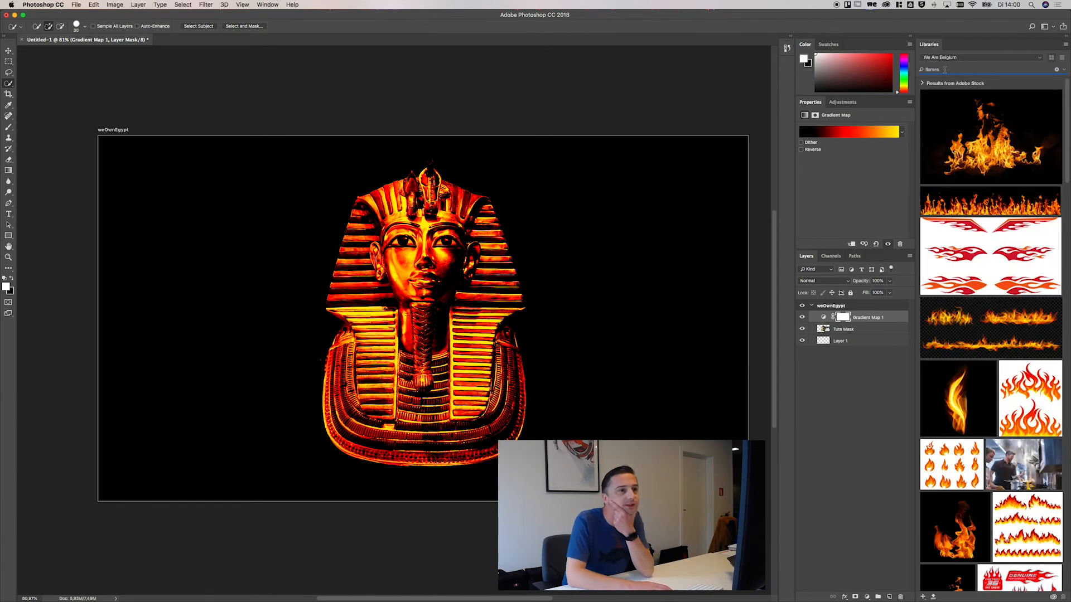
Step: Place the wide fire and flames on black background image along the artboard's lower edge, scaled to about 66% to span its full width
{"action": "mouse_move", "coordinate": [1005, 203]}
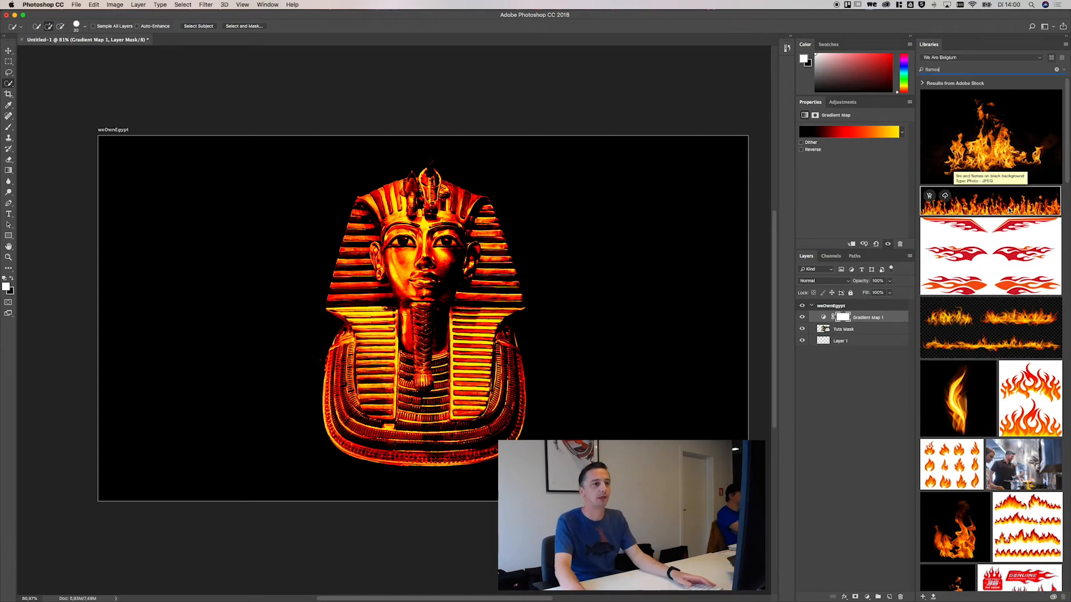
{"action": "left_click_drag", "start_coordinate": [624, 315], "coordinate": [312, 451]}
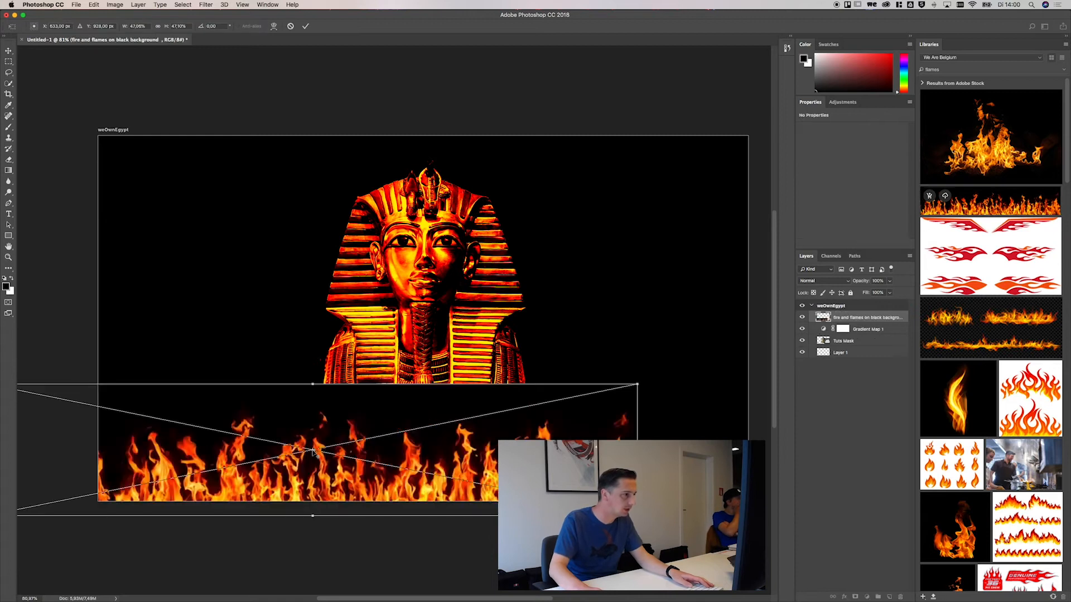
{"action": "left_click_drag", "start_coordinate": [419, 496], "coordinate": [523, 487]}
{"action": "left_click_drag", "start_coordinate": [747, 375], "coordinate": [346, 397]}
{"action": "scroll", "coordinate": [450, 411], "scroll_direction": "left", "scroll_amount": 12}
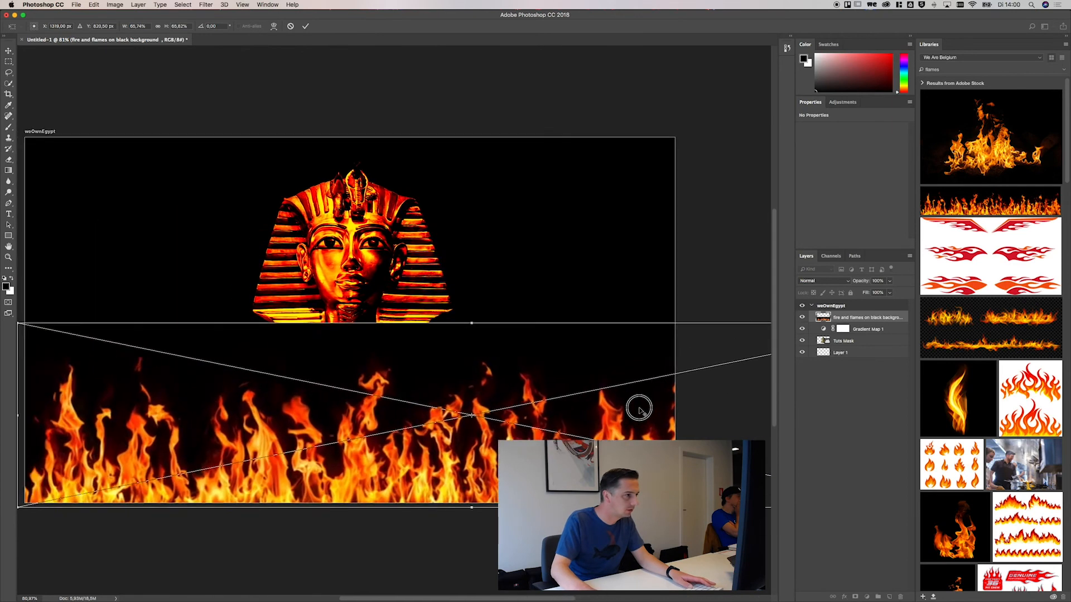
{"action": "left_click_drag", "start_coordinate": [612, 458], "coordinate": [492, 461]}
{"action": "key", "text": "Return"}
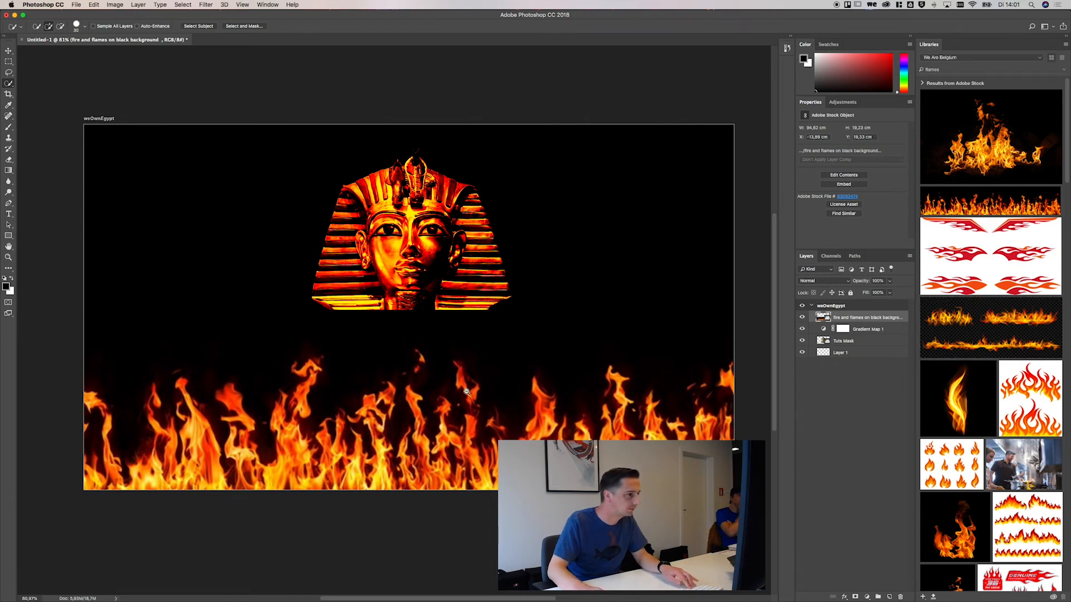
Step: License the placed flames image through Adobe Stock
{"action": "key", "text": "super+minus"}
{"action": "left_click", "coordinate": [372, 362], "text": "super"}
{"action": "left_click", "coordinate": [372, 362], "text": "super"}
{"action": "left_click_drag", "start_coordinate": [372, 334], "coordinate": [459, 364]}
{"action": "key", "text": "super+0"}
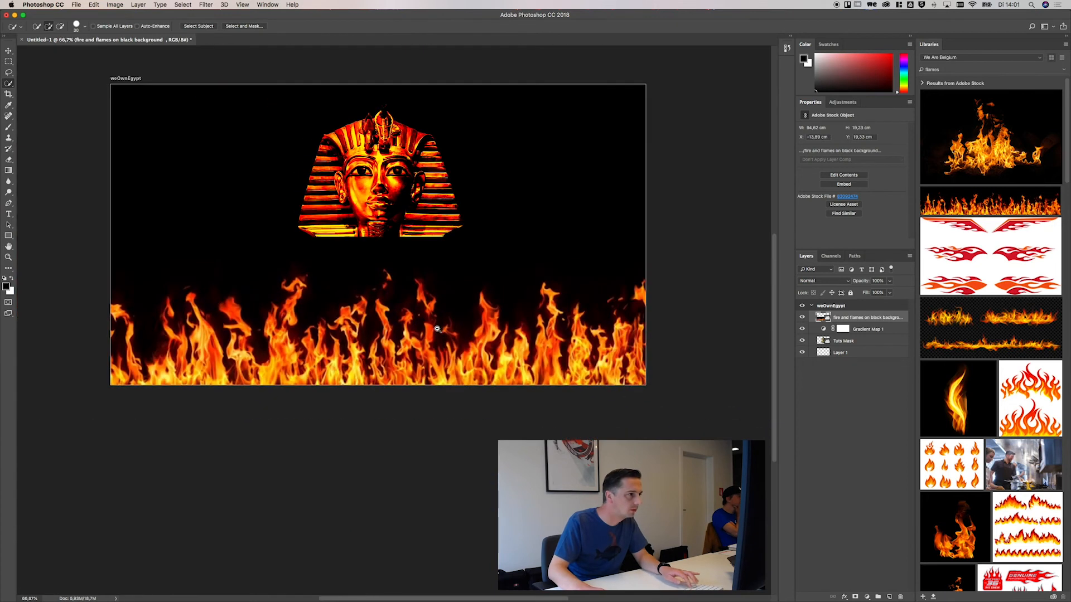
{"action": "right_click", "coordinate": [852, 322]}
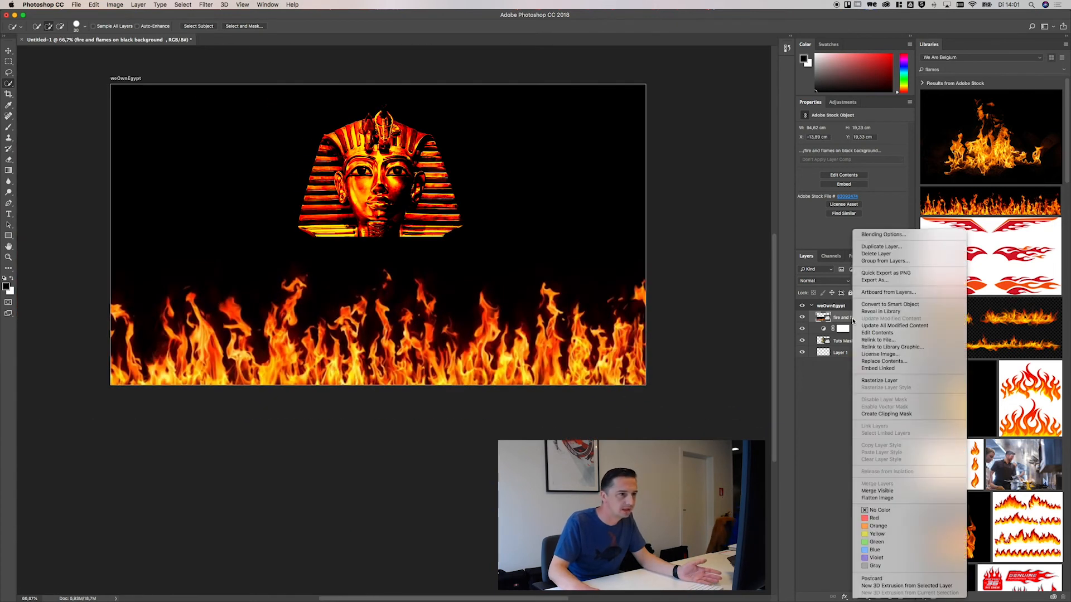
{"action": "left_click", "coordinate": [874, 354]}
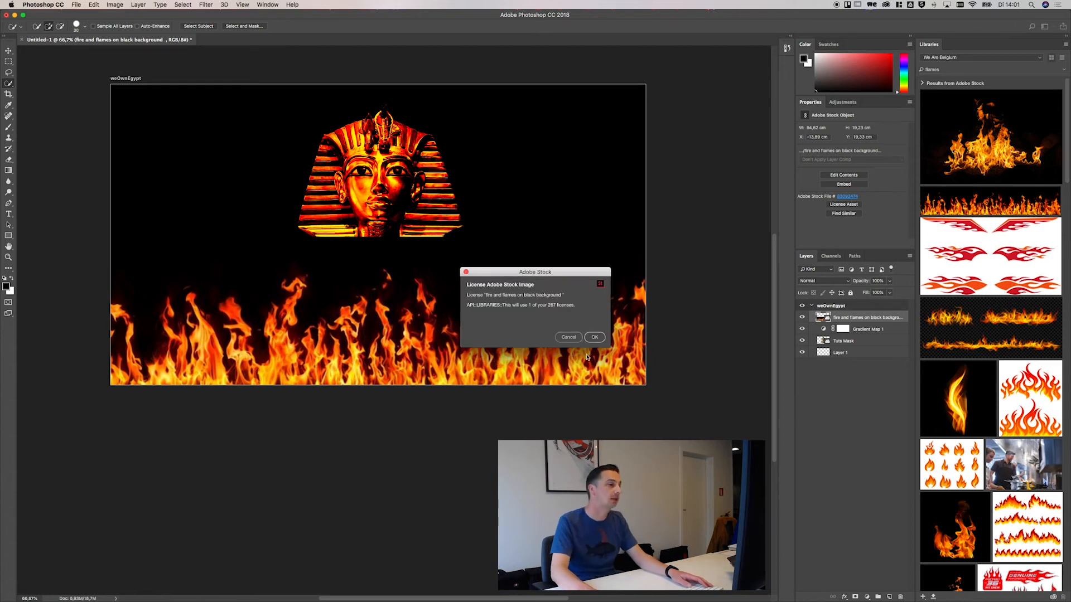
{"action": "left_click", "coordinate": [595, 338]}
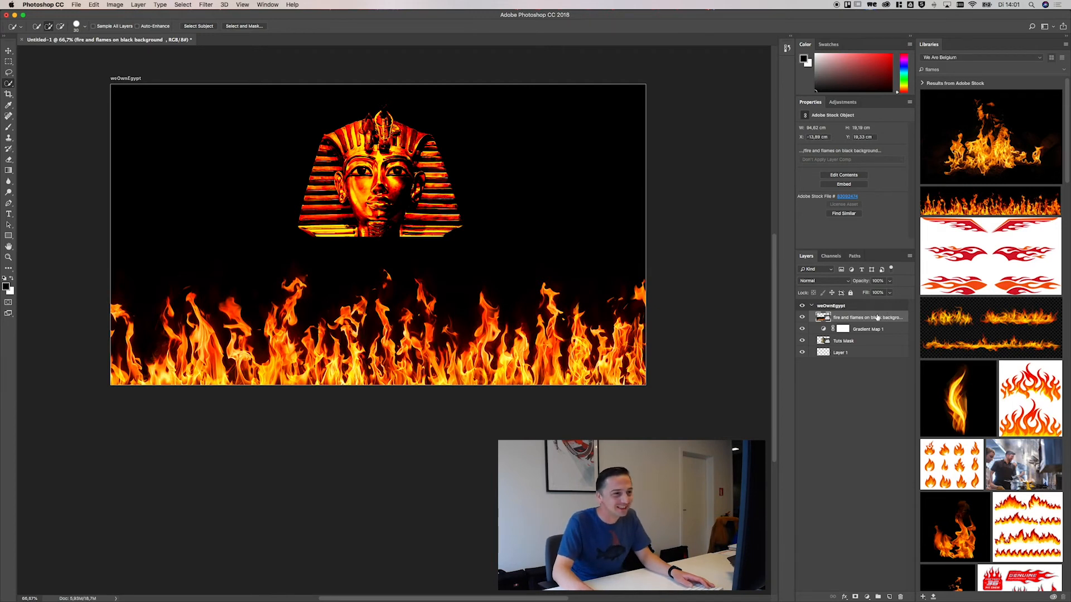
Step: Set the flames layer's blend mode to Screen
{"action": "left_click", "coordinate": [829, 283]}
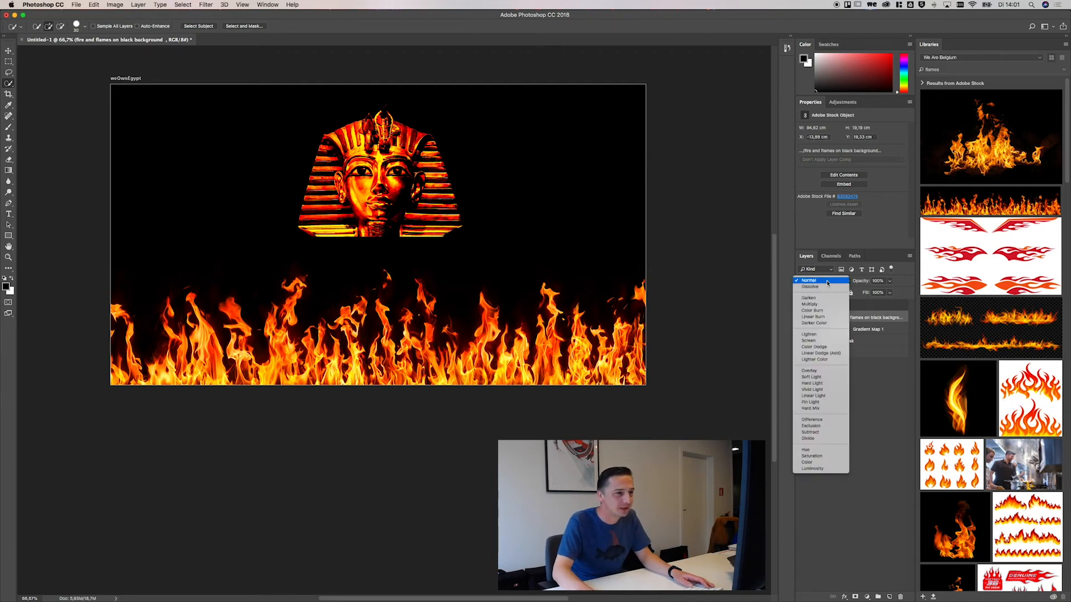
{"action": "left_click", "coordinate": [817, 337]}
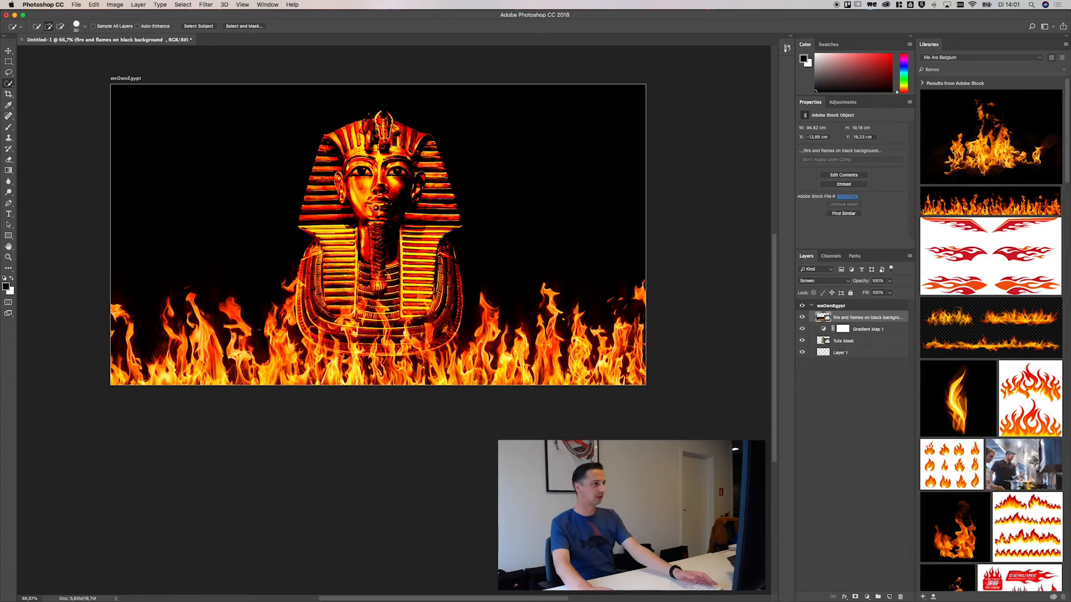
Step: Add the centre-aligned white text #WEAREBELGIUM at 202 pt across the middle of the artboard
{"action": "key", "text": "t"}
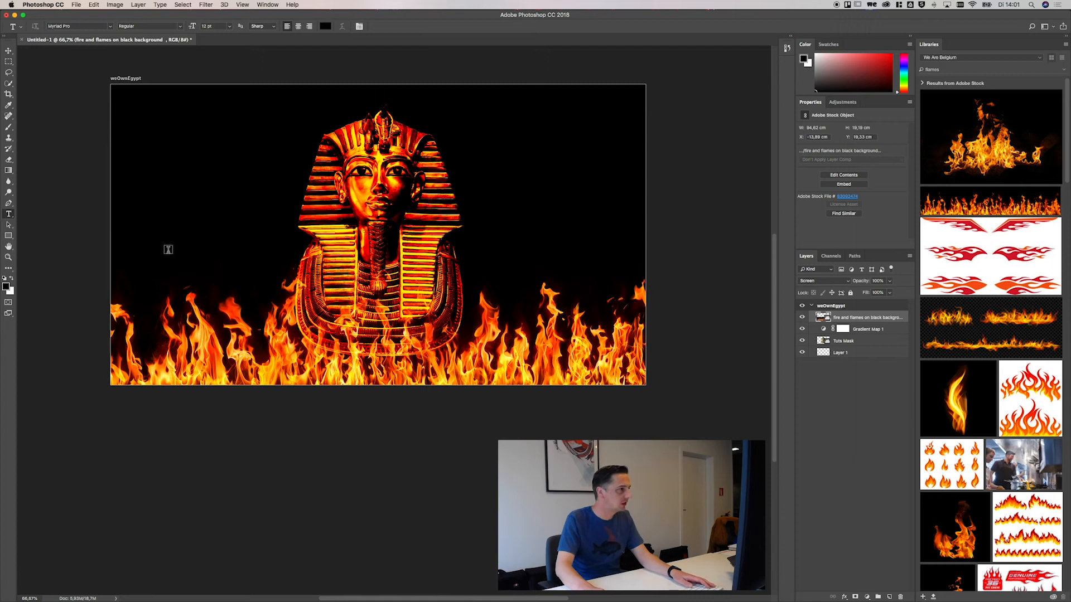
{"action": "left_click", "coordinate": [377, 251]}
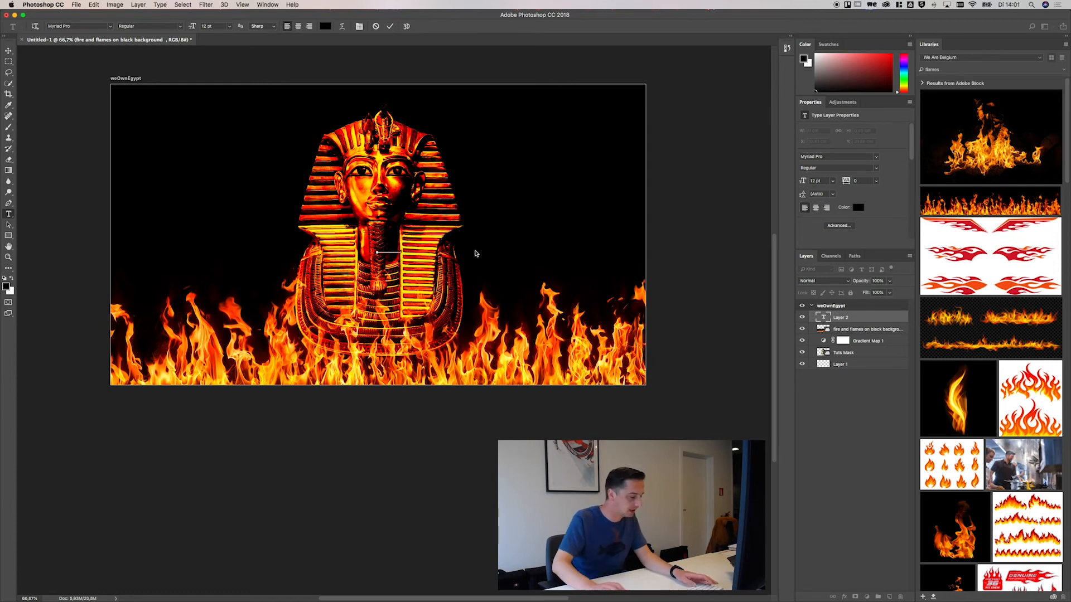
{"action": "left_click", "coordinate": [325, 26]}
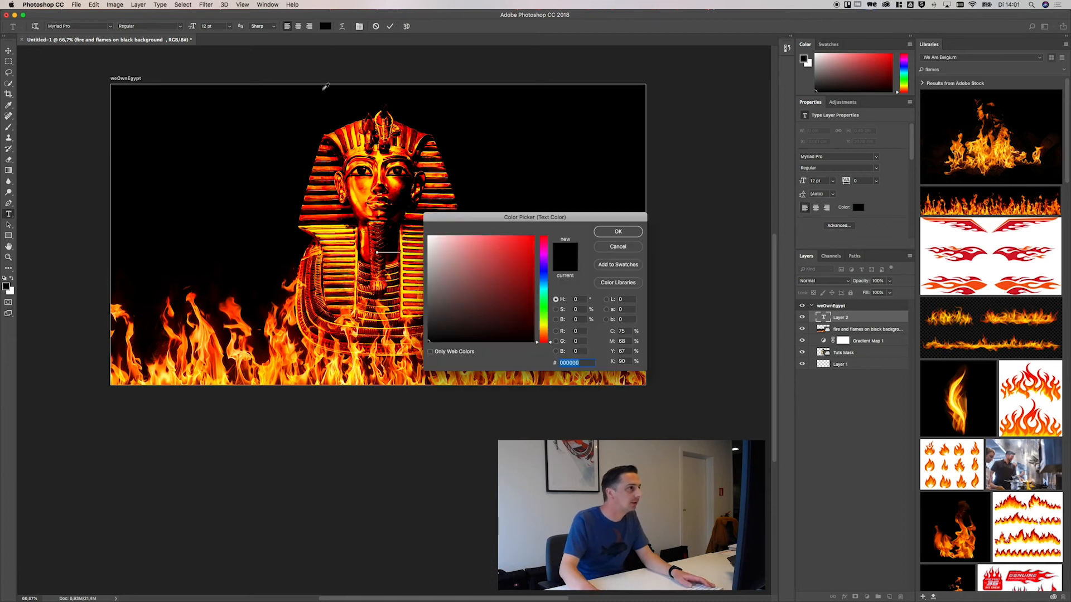
{"action": "left_click", "coordinate": [428, 236]}
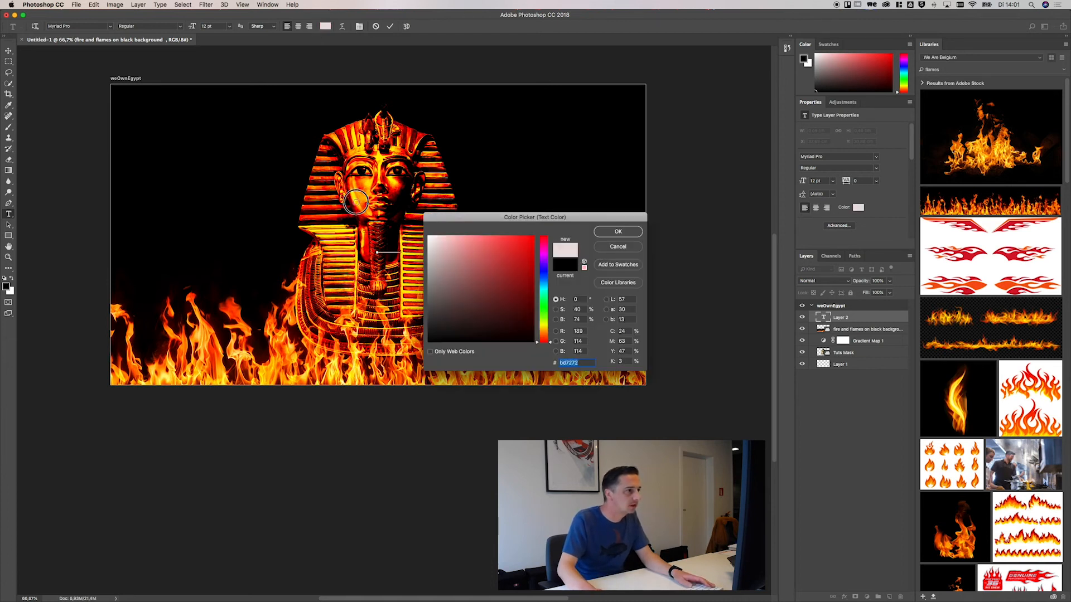
{"action": "left_click", "coordinate": [618, 231]}
{"action": "left_click_drag", "start_coordinate": [191, 27], "coordinate": [270, 29]}
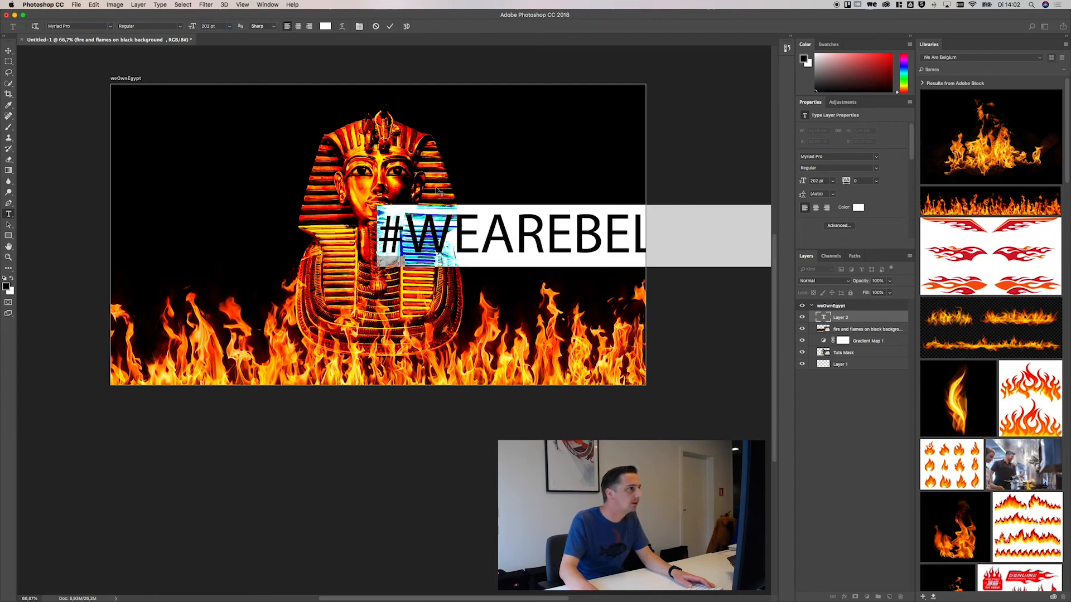
{"action": "left_click", "coordinate": [298, 26]}
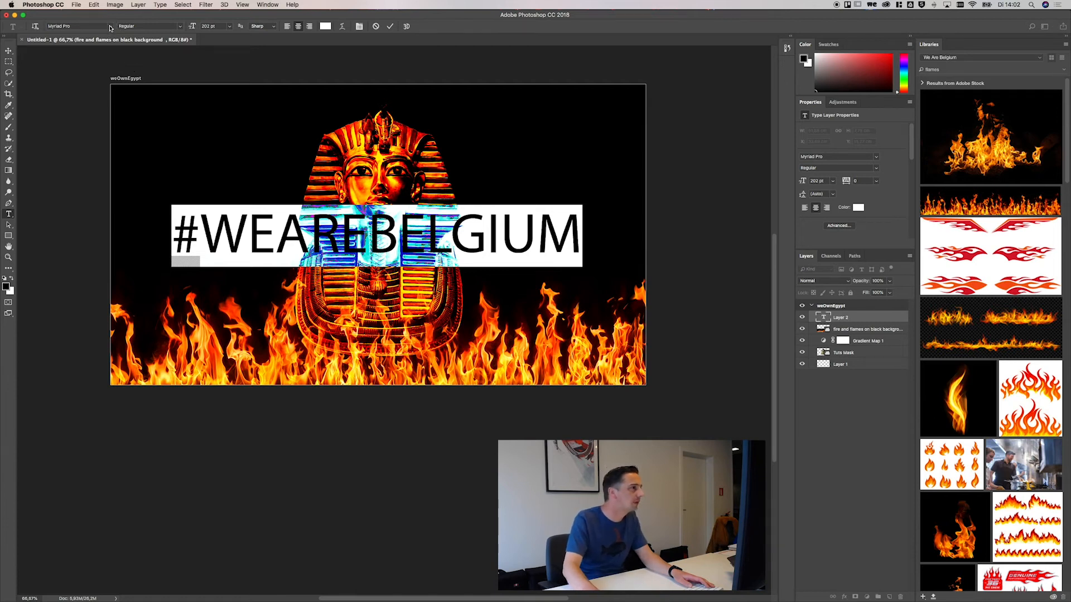
Step: Change the text's font to the Typekit font League Gothic and its size to 292 pt
{"action": "left_click", "coordinate": [109, 27]}
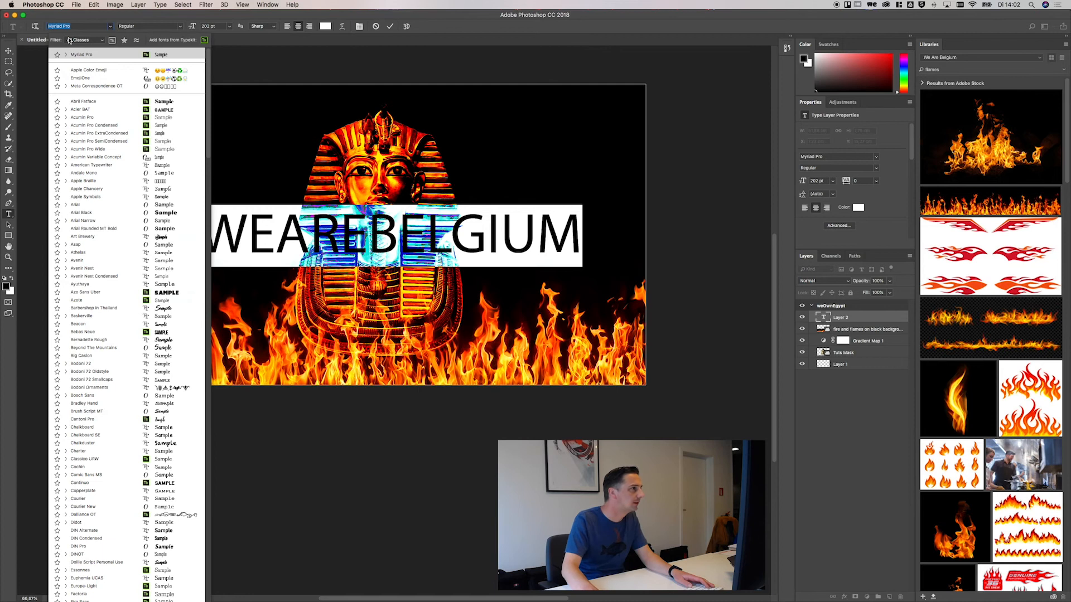
{"action": "left_click", "coordinate": [111, 40]}
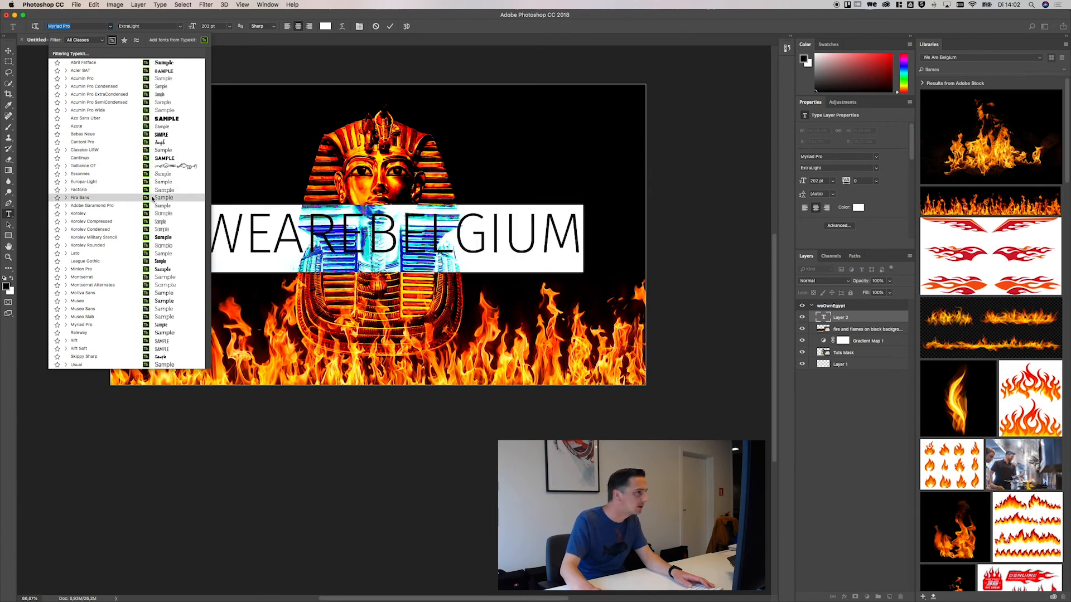
{"action": "key", "text": "Escape"}
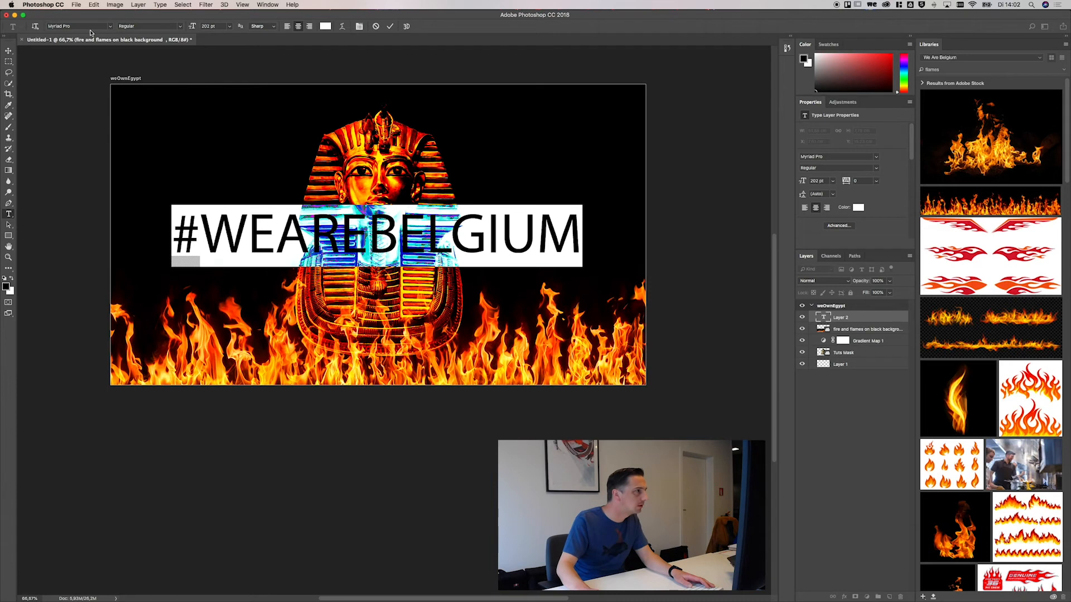
{"action": "left_click", "coordinate": [110, 27]}
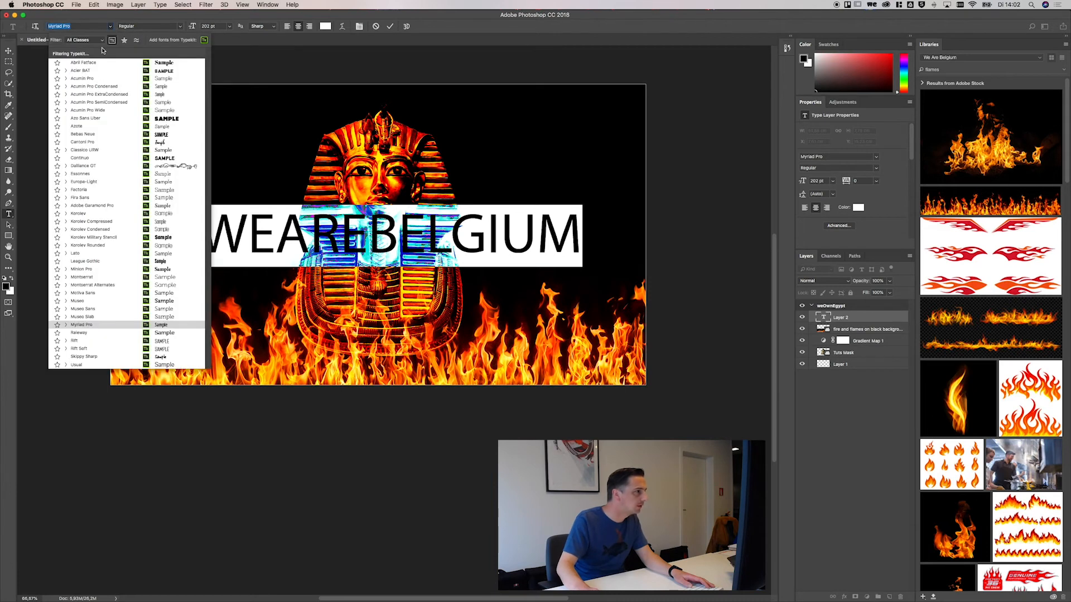
{"action": "left_click", "coordinate": [104, 261]}
{"action": "left_click_drag", "start_coordinate": [192, 28], "coordinate": [230, 28]}
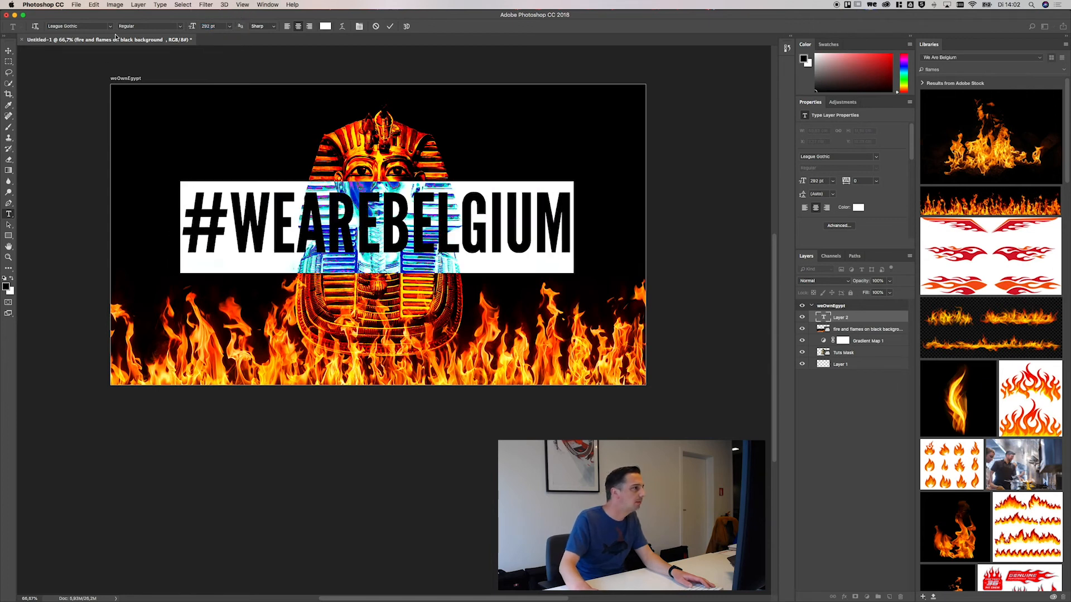
Step: Move the #WEAREBELGIUM text slightly down over the mask's beard, to a Y position of about 14.2 cm
{"action": "left_click", "coordinate": [9, 50]}
{"action": "left_click_drag", "start_coordinate": [390, 238], "coordinate": [390, 254]}
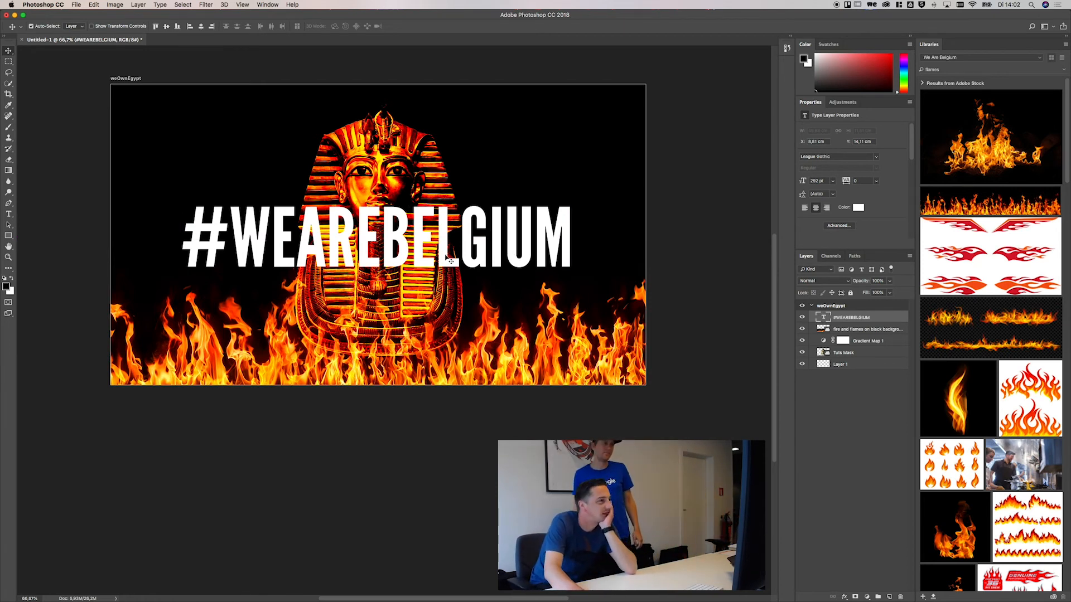
{"action": "left_click_drag", "start_coordinate": [445, 257], "coordinate": [445, 257]}
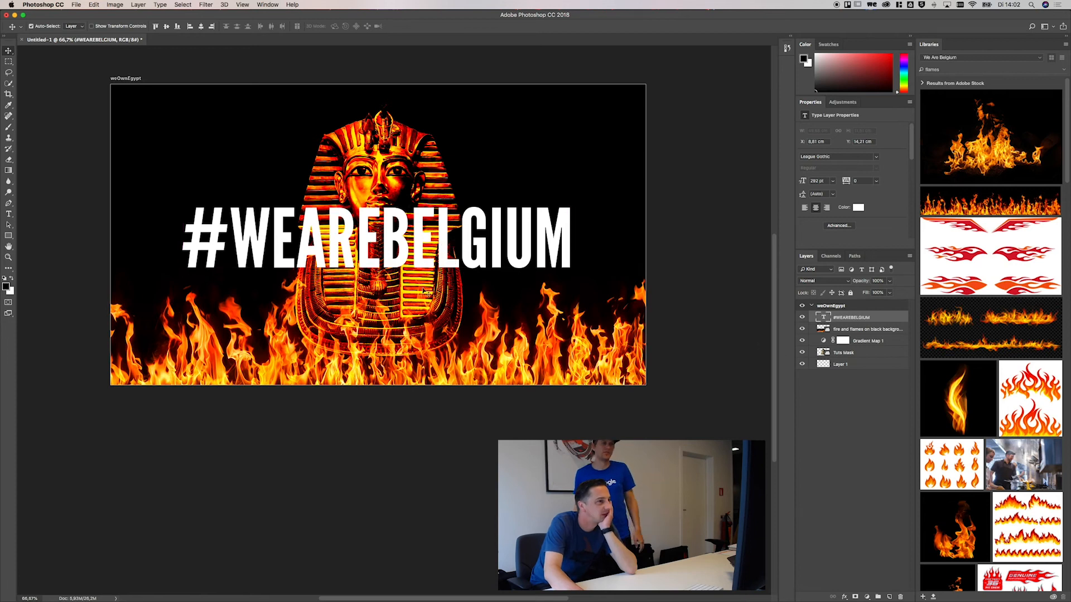
Step: Add a black 15 px stroke positioned Outside to the #WEAREBELGIUM text layer
{"action": "double_click", "coordinate": [888, 320]}
{"action": "left_click_drag", "start_coordinate": [511, 201], "coordinate": [657, 174]}
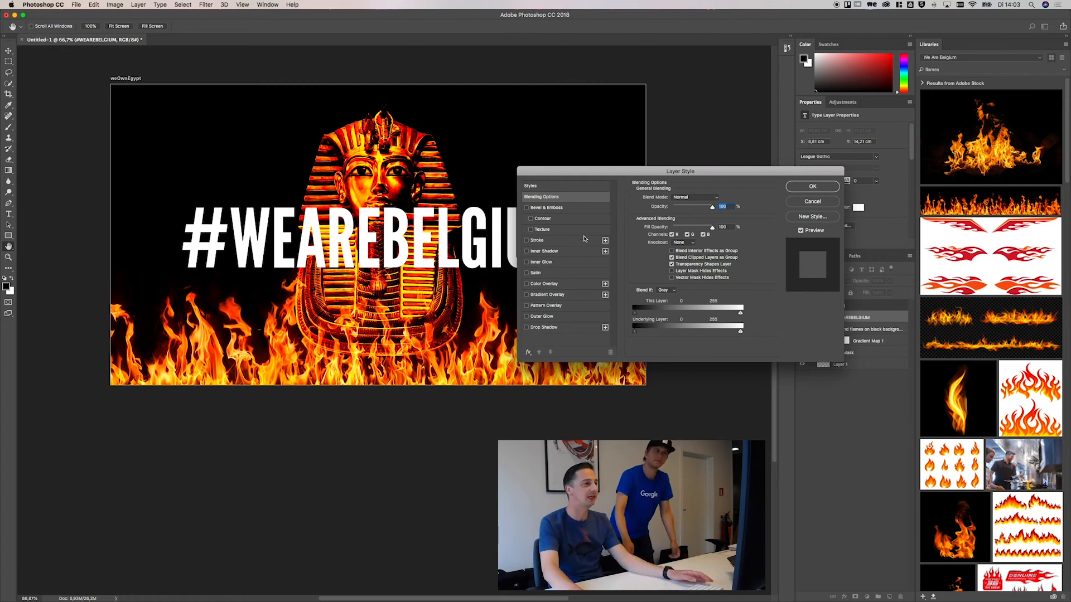
{"action": "left_click", "coordinate": [549, 241]}
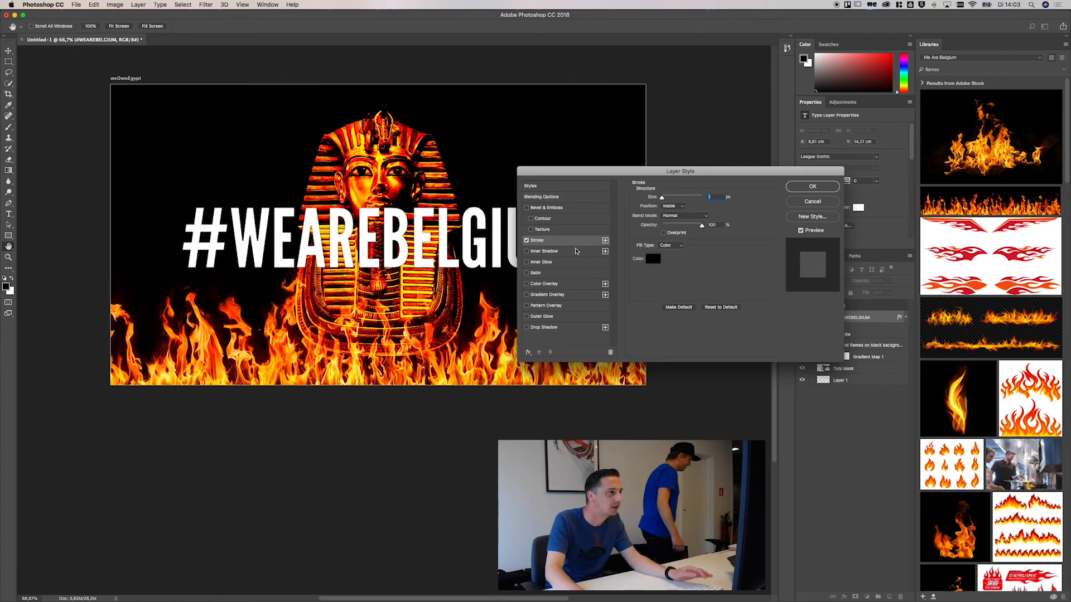
{"action": "left_click", "coordinate": [673, 207]}
{"action": "left_click", "coordinate": [676, 199]}
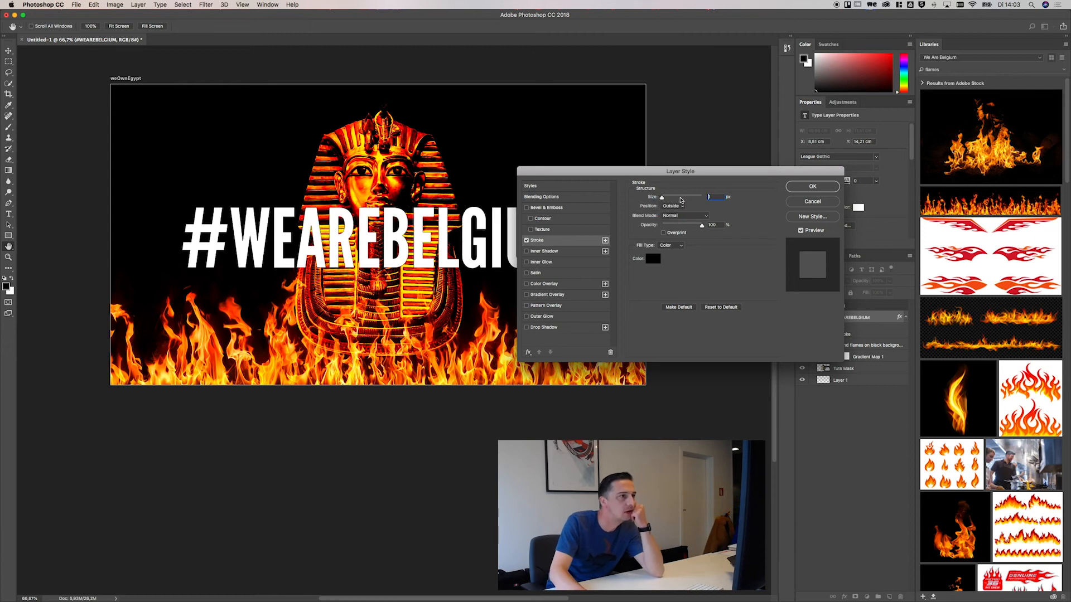
{"action": "left_click_drag", "start_coordinate": [662, 198], "coordinate": [667, 199]}
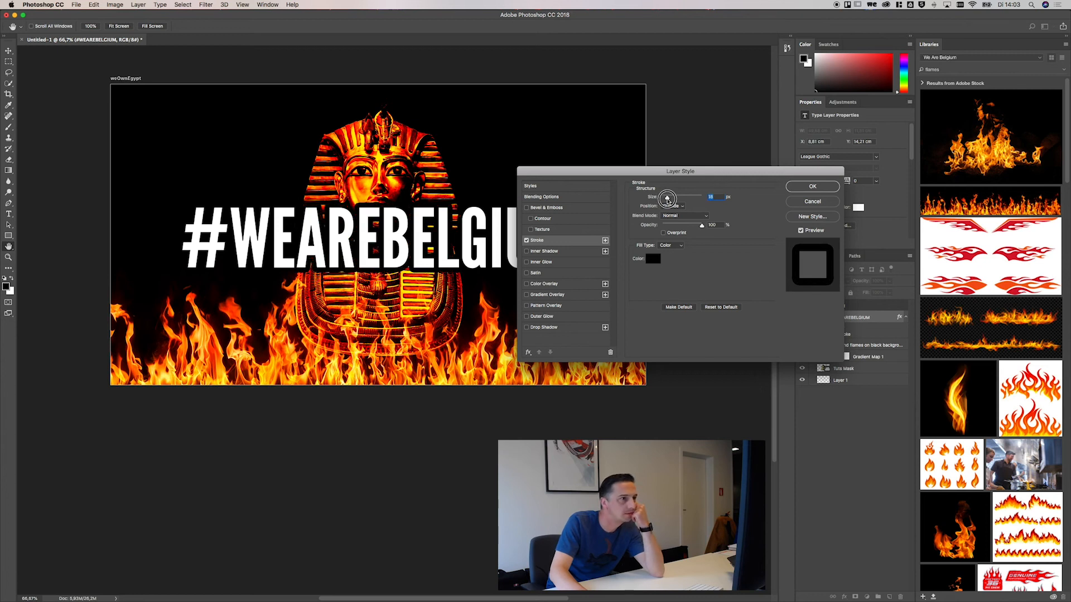
{"action": "type", "text": "15"}
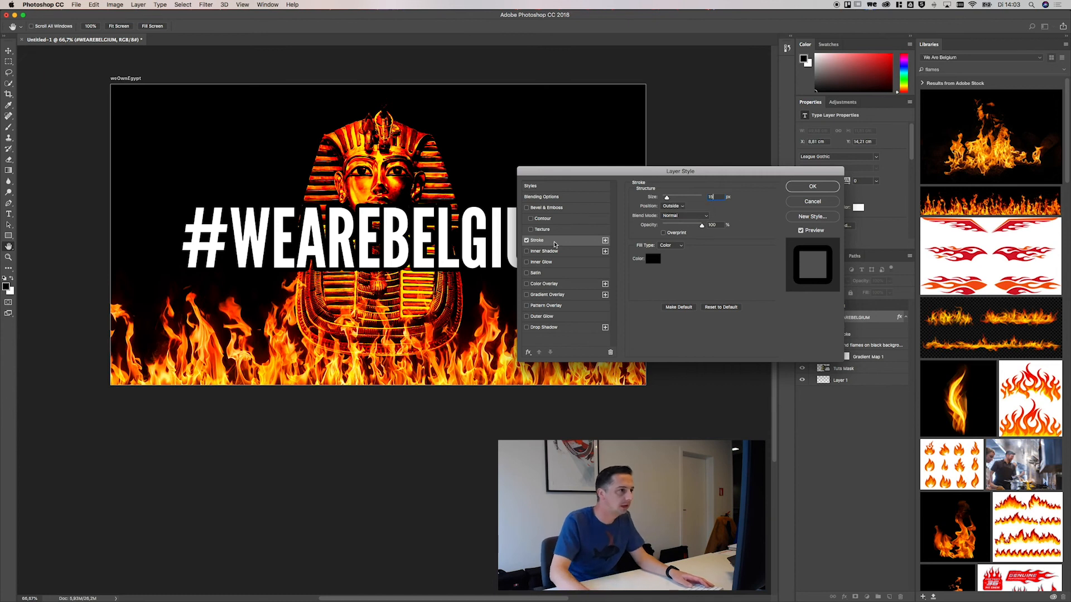
Step: Add a second stroke to the text's layer style and set the upper stroke's size to 9 px
{"action": "left_click", "coordinate": [605, 240]}
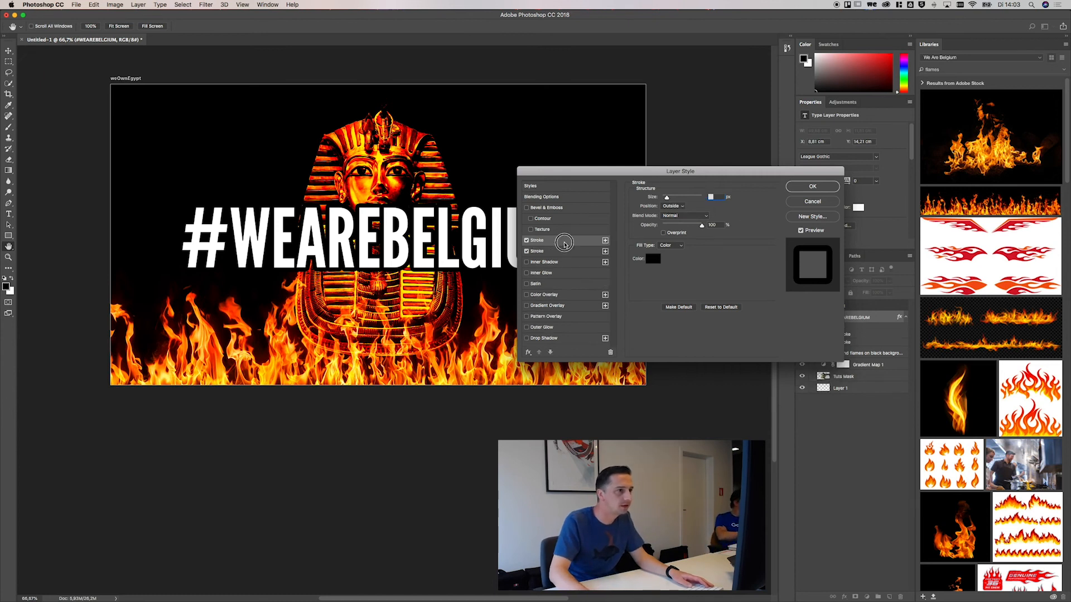
{"action": "key", "text": "Tab"}
{"action": "key", "text": "shift+Tab"}
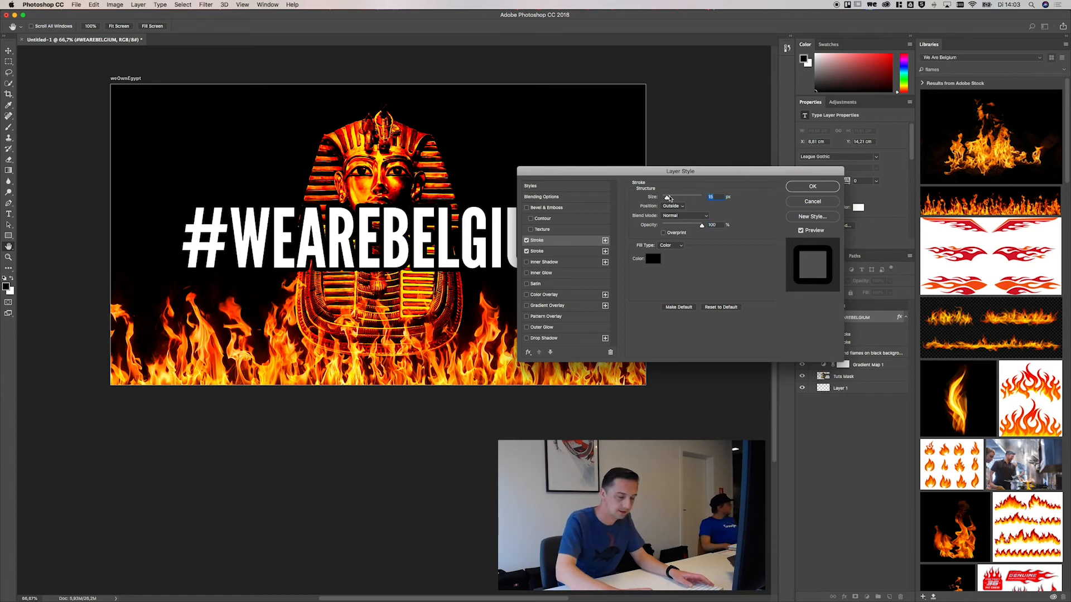
{"action": "type", "text": "9"}
{"action": "key", "text": "Tab"}
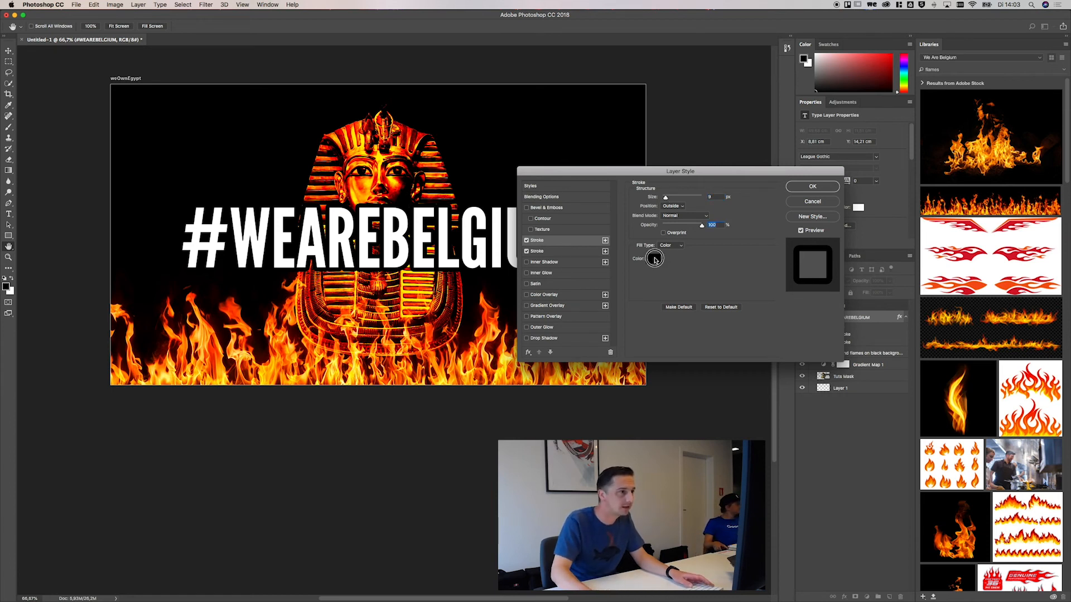
Step: Colour the upper stroke yellow (fffc00) and apply the layer style
{"action": "left_click", "coordinate": [655, 259]}
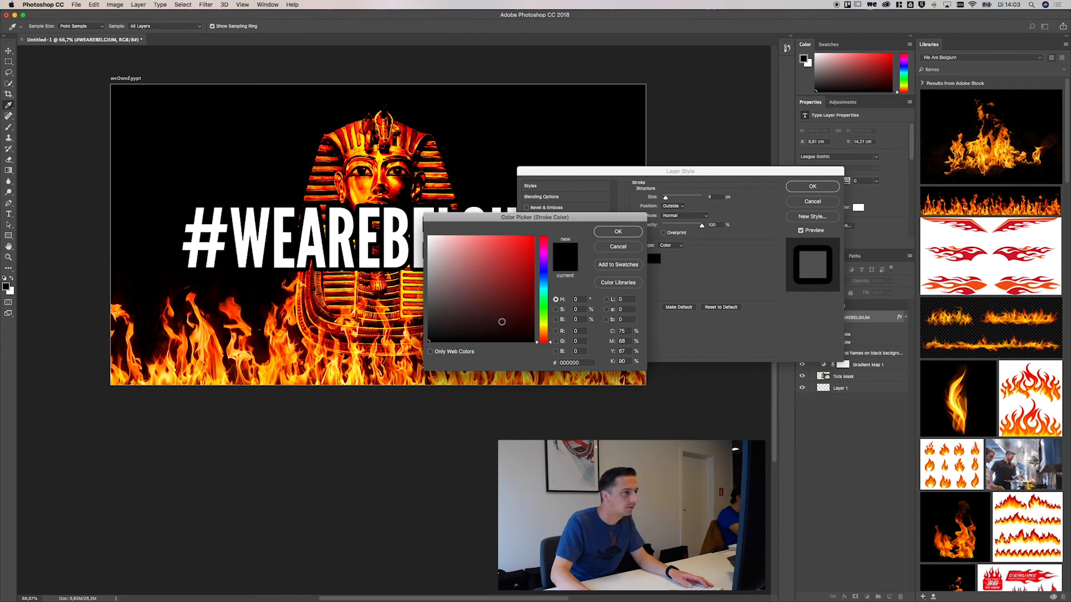
{"action": "left_click", "coordinate": [547, 326]}
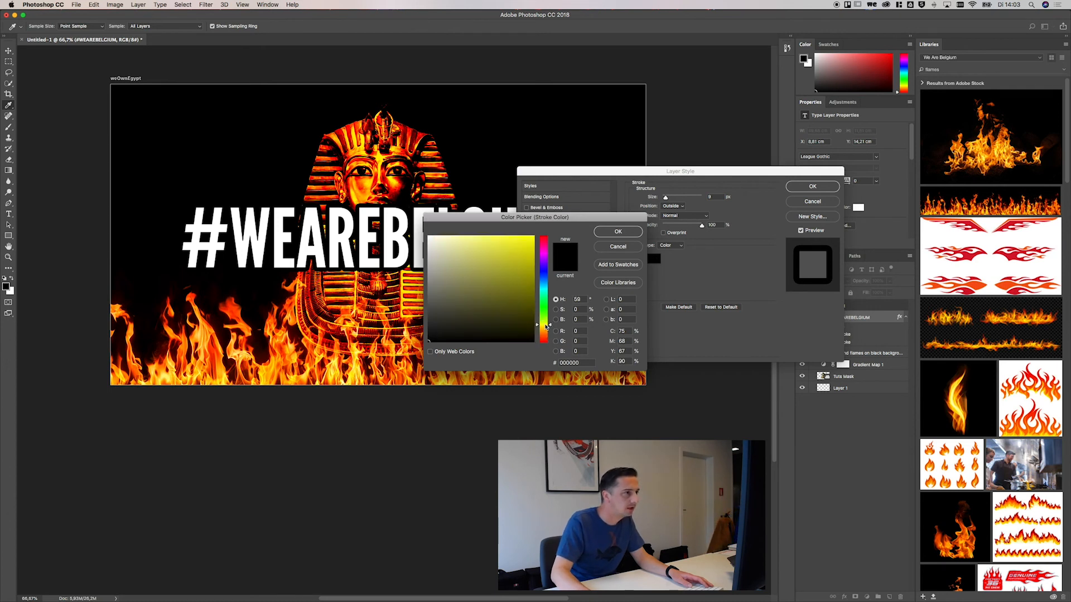
{"action": "left_click_drag", "start_coordinate": [520, 249], "coordinate": [538, 231]}
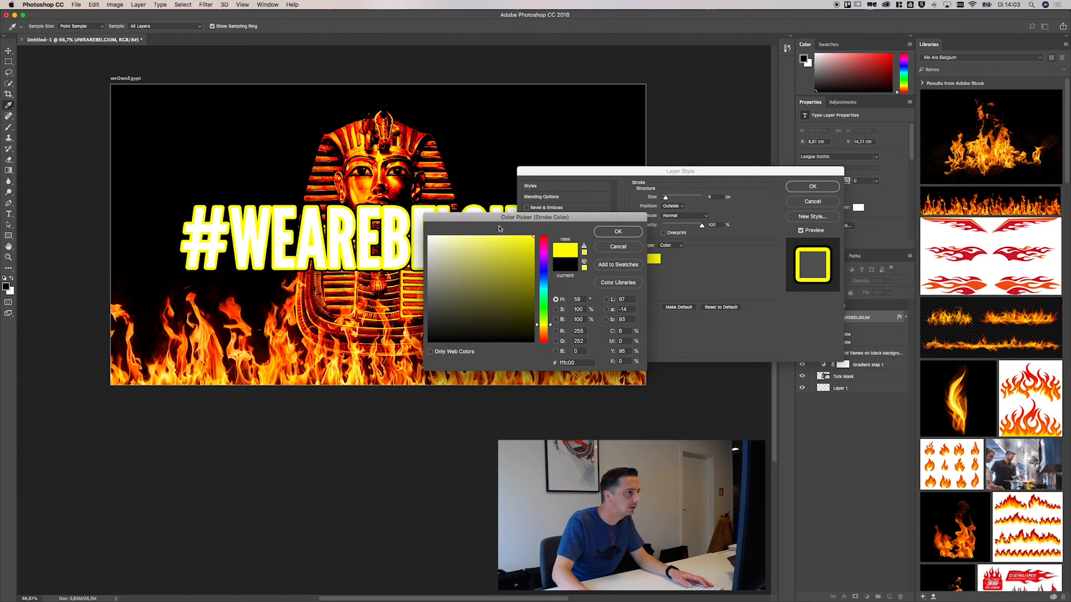
{"action": "left_click", "coordinate": [616, 232]}
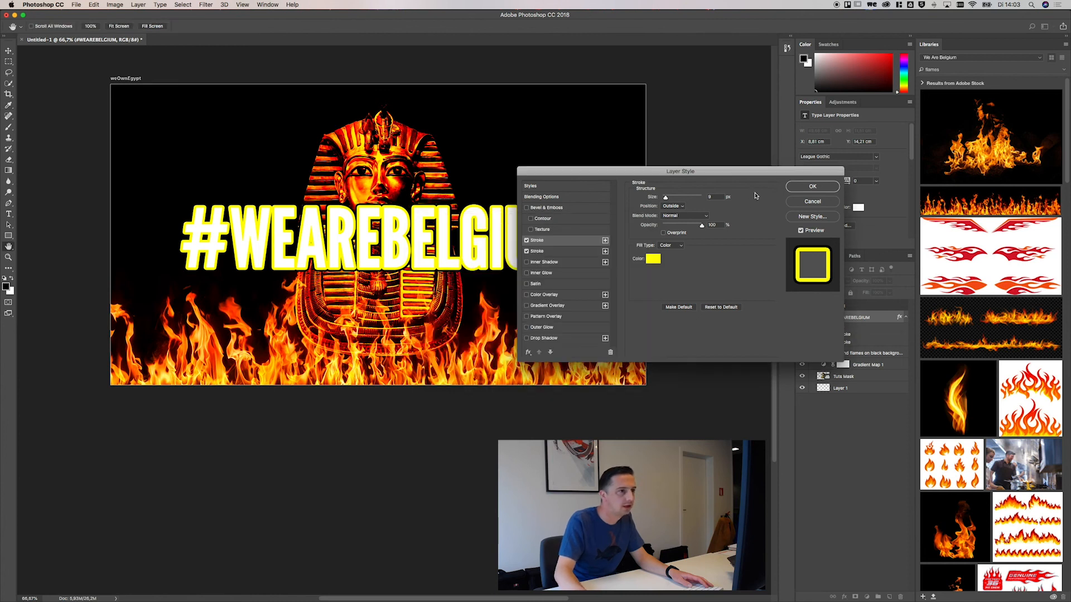
{"action": "left_click", "coordinate": [812, 187]}
Step: Change the #WEAREBELGIUM text colour to pure red (ff0000)
{"action": "key", "text": "t"}
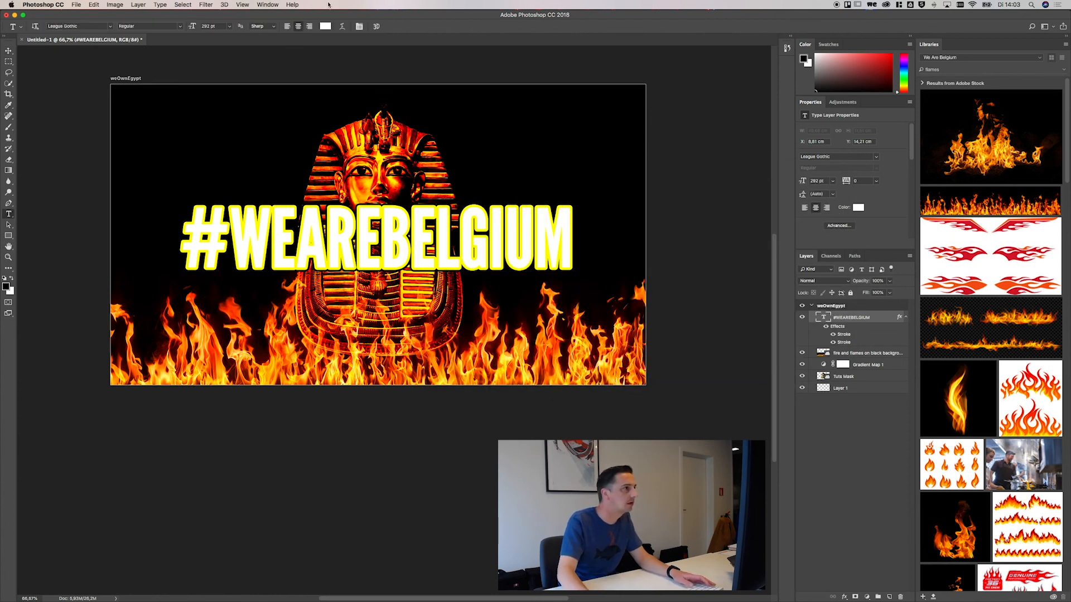
{"action": "left_click", "coordinate": [326, 26]}
{"action": "left_click_drag", "start_coordinate": [502, 270], "coordinate": [571, 203]}
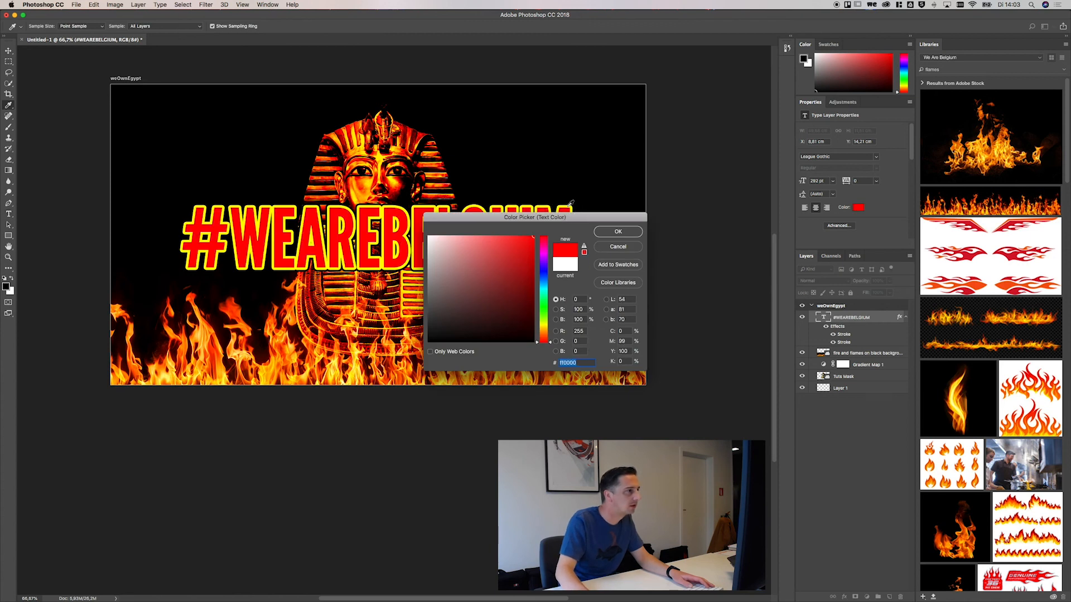
{"action": "left_click", "coordinate": [614, 233]}
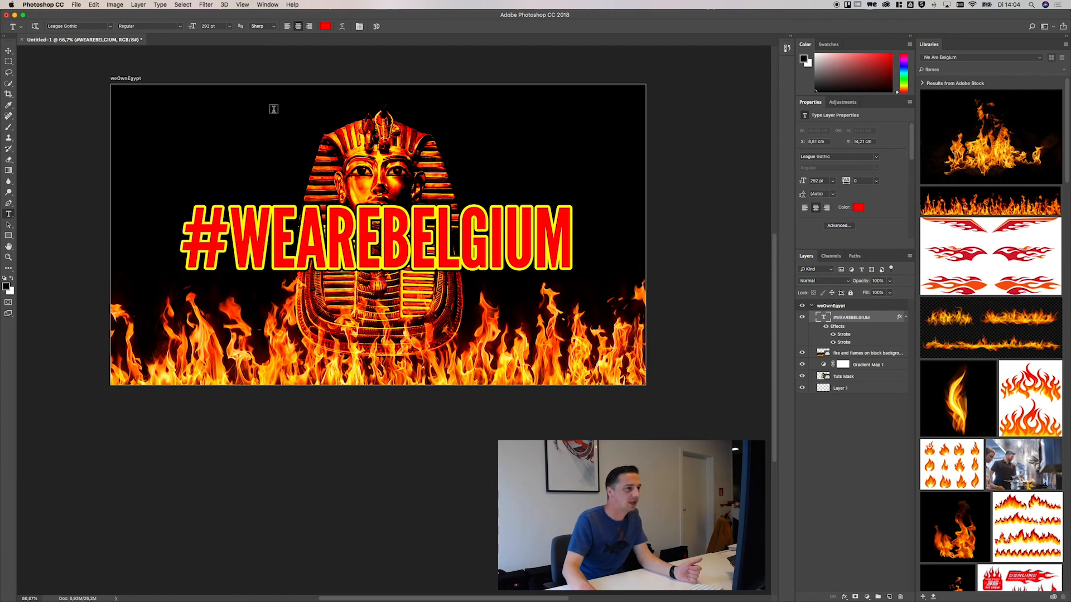
Step: Move the #WEAREBELGIUM text further down below the mask's face, to a Y position of about 16.1 cm
{"action": "right_click", "coordinate": [862, 307]}
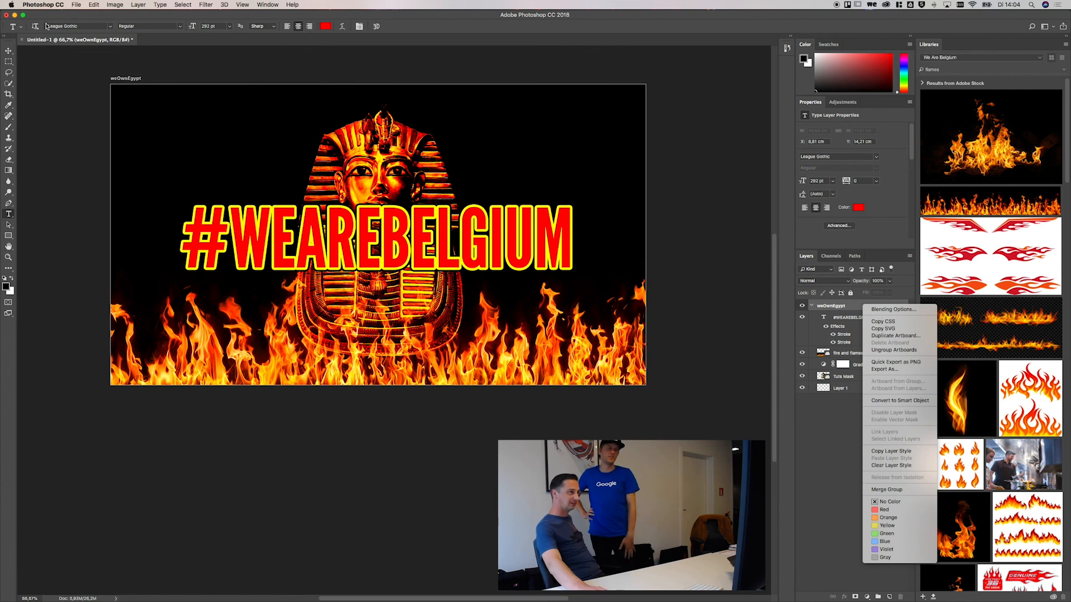
{"action": "left_click", "coordinate": [8, 54]}
{"action": "left_click", "coordinate": [8, 51]}
{"action": "left_click_drag", "start_coordinate": [392, 262], "coordinate": [392, 273]}
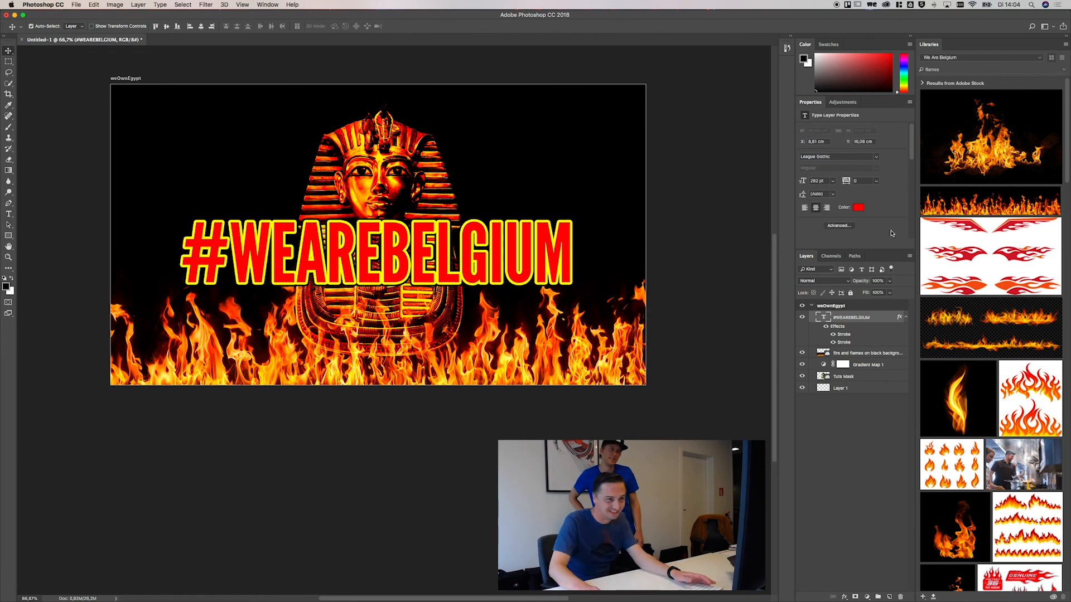
Step: Export the weOwnEgypt artboard as weOwnEgypt.png to the Bureaublad folder
{"action": "right_click", "coordinate": [850, 301]}
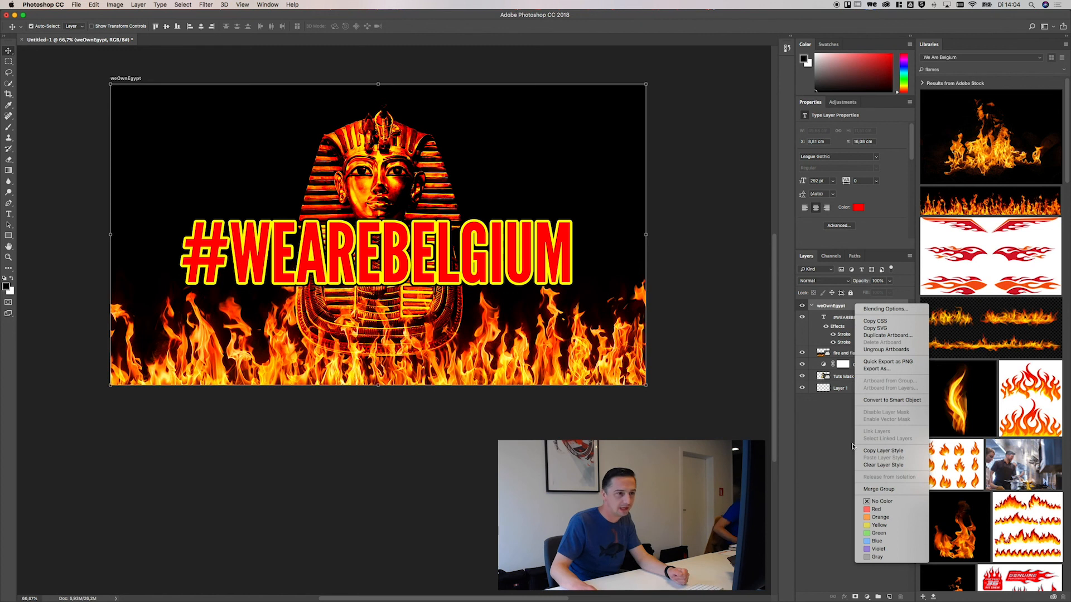
{"action": "left_click", "coordinate": [882, 364]}
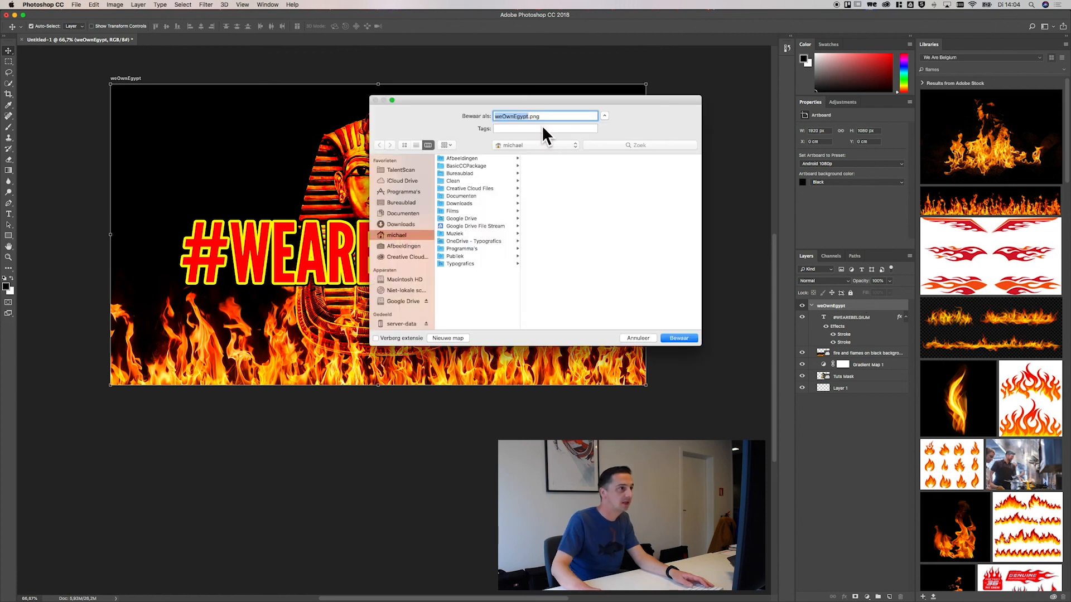
{"action": "left_click", "coordinate": [395, 203]}
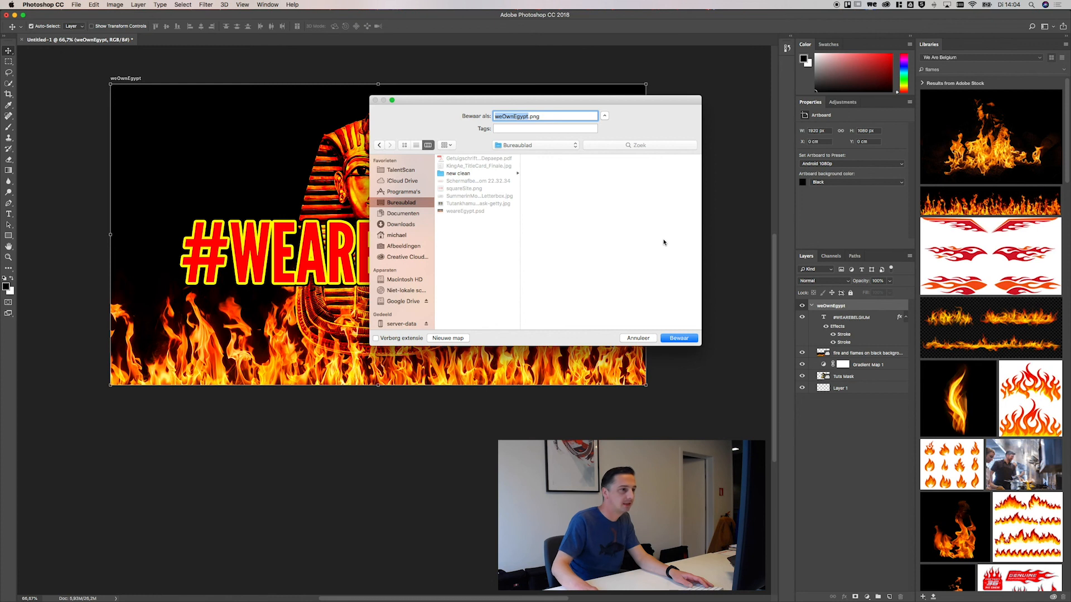
{"action": "left_click", "coordinate": [680, 338]}
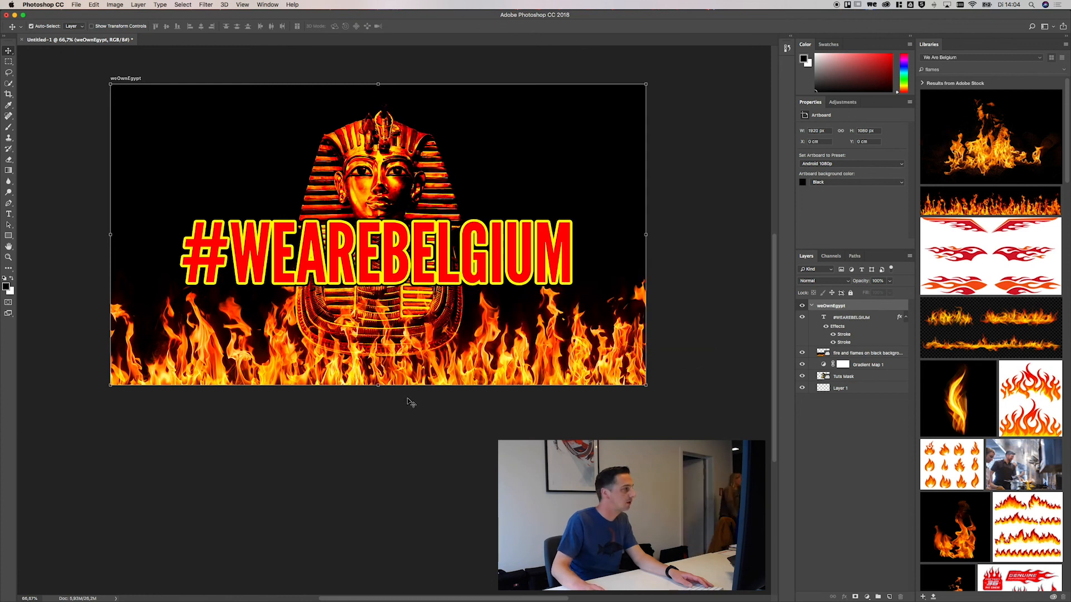